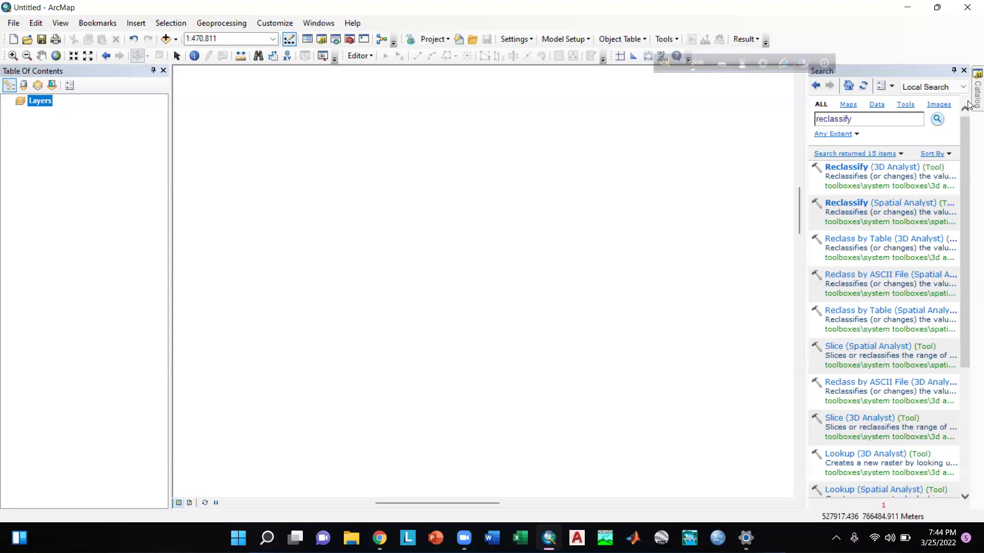
- Add the WSE (Max).finalstudyarea223411.tif raster and thana.shp from the arcgis folder to the map
{"action": "mouse_move", "coordinate": [976, 92]}
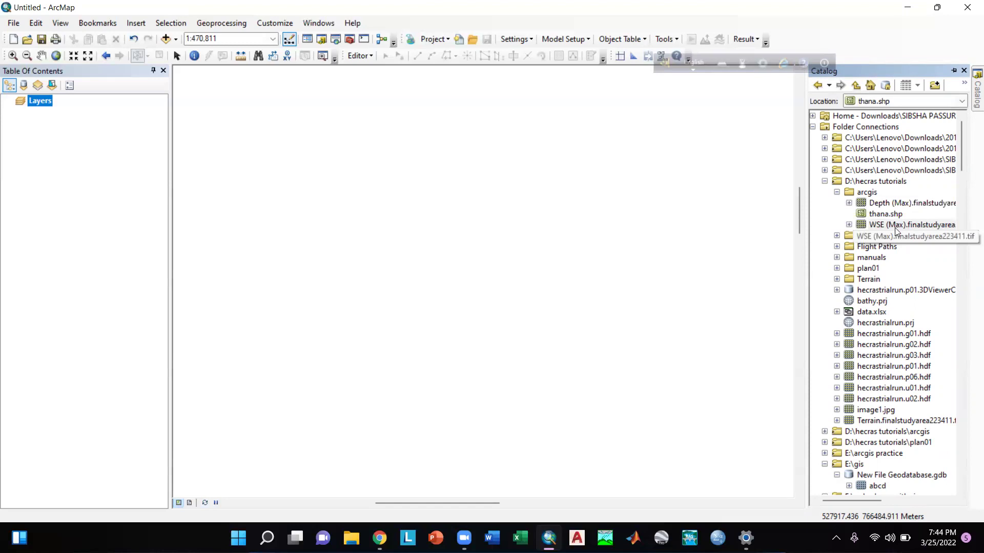
{"action": "mouse_move", "coordinate": [902, 226]}
{"action": "left_mouse_down"}
{"action": "mouse_move", "coordinate": [147, 149]}
{"action": "mouse_move", "coordinate": [80, 132]}
{"action": "left_mouse_up"}
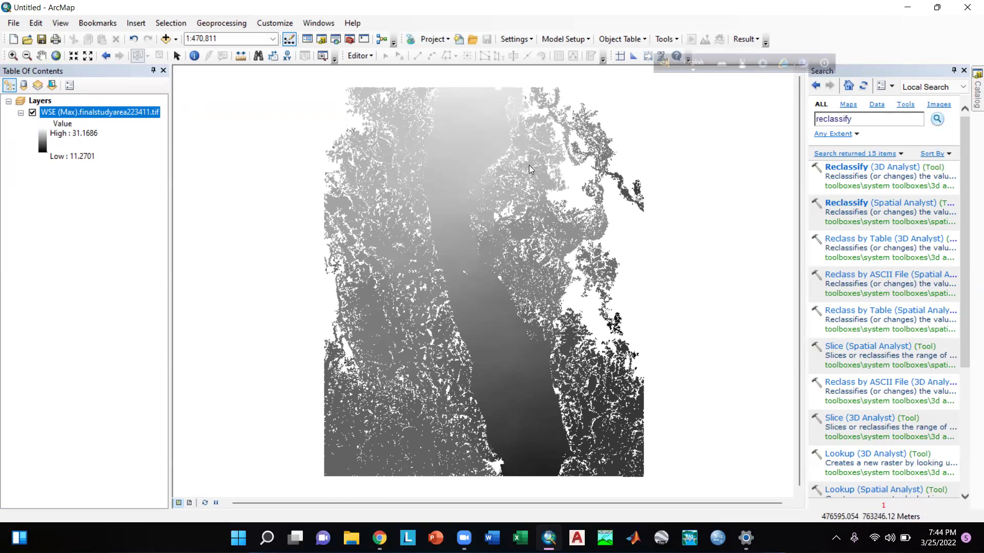
{"action": "left_click", "coordinate": [970, 102]}
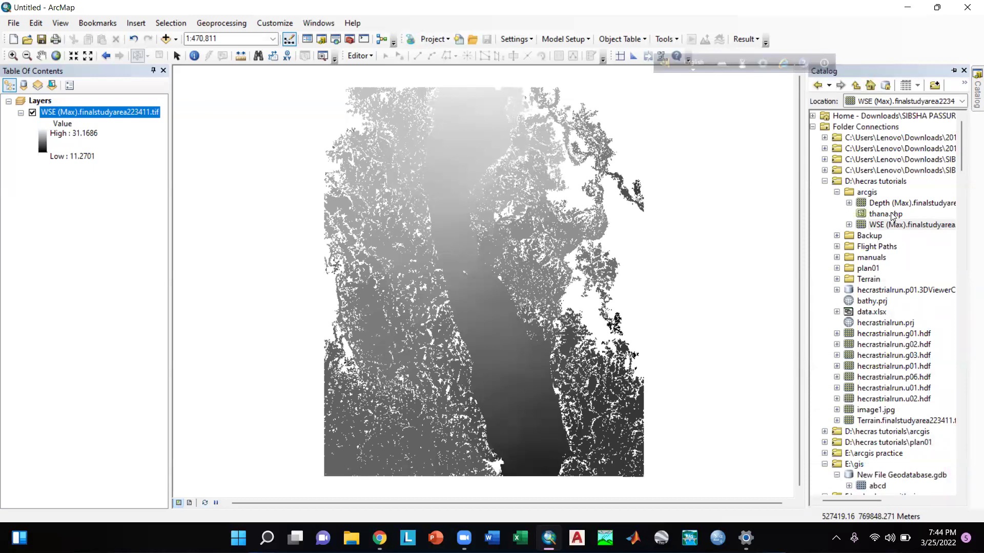
{"action": "left_click_drag", "start_coordinate": [892, 216], "coordinate": [113, 175]}
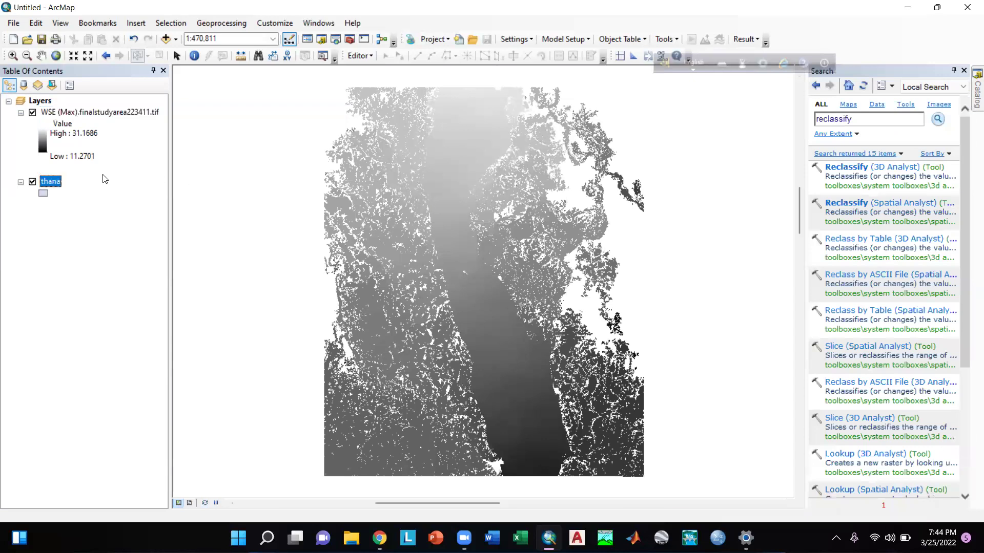
- Label the thana layer's features using the THANA_NAME field
{"action": "right_click", "coordinate": [52, 181]}
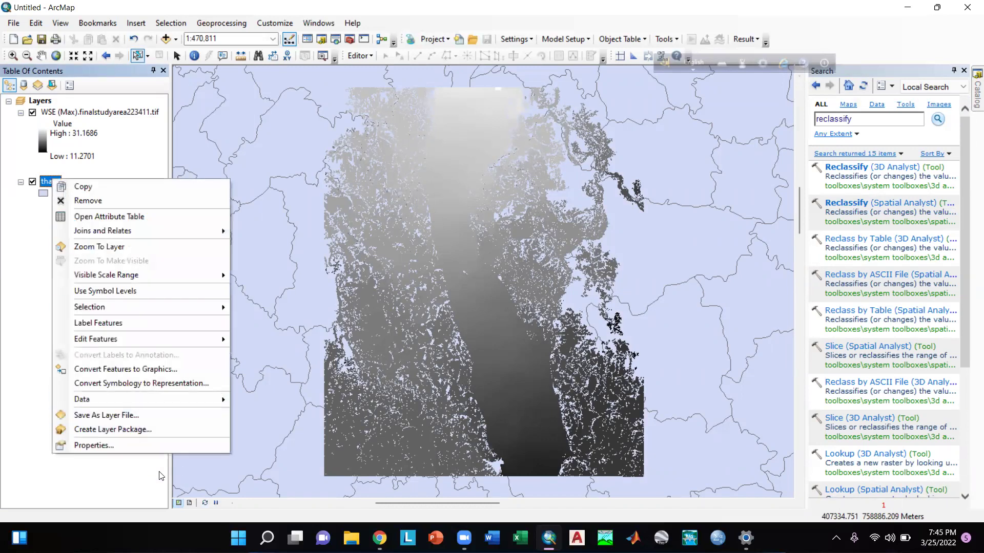
{"action": "left_click", "coordinate": [155, 445]}
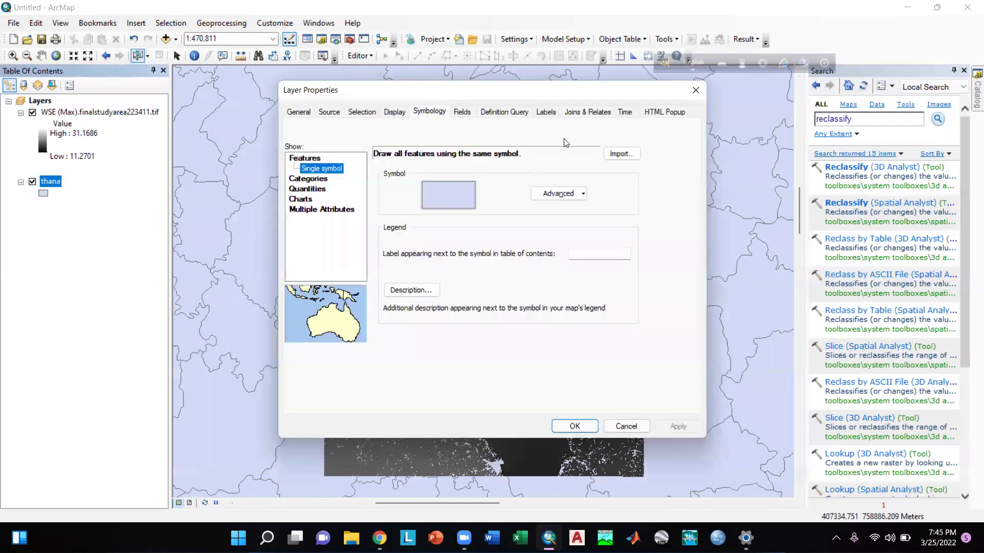
{"action": "left_click", "coordinate": [546, 112]}
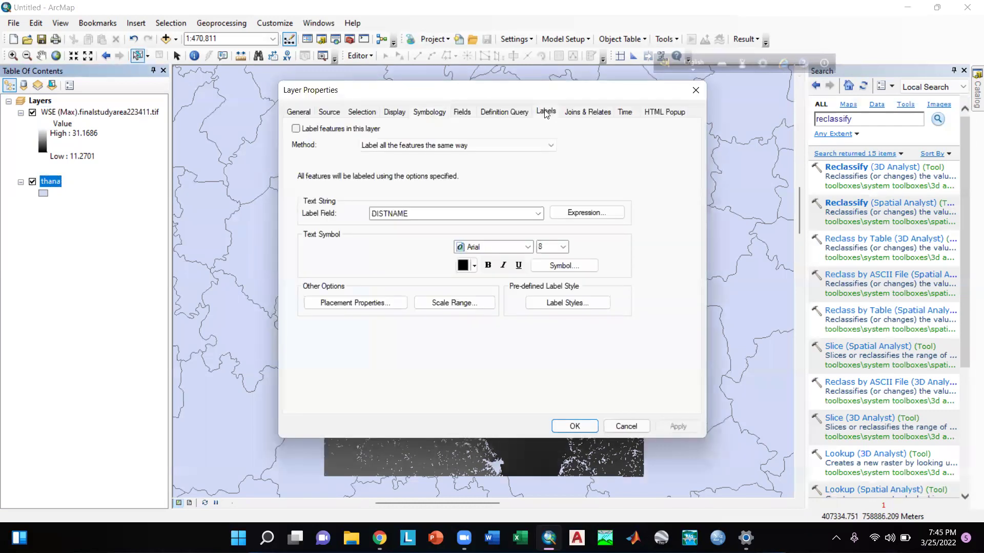
{"action": "left_click", "coordinate": [539, 212]}
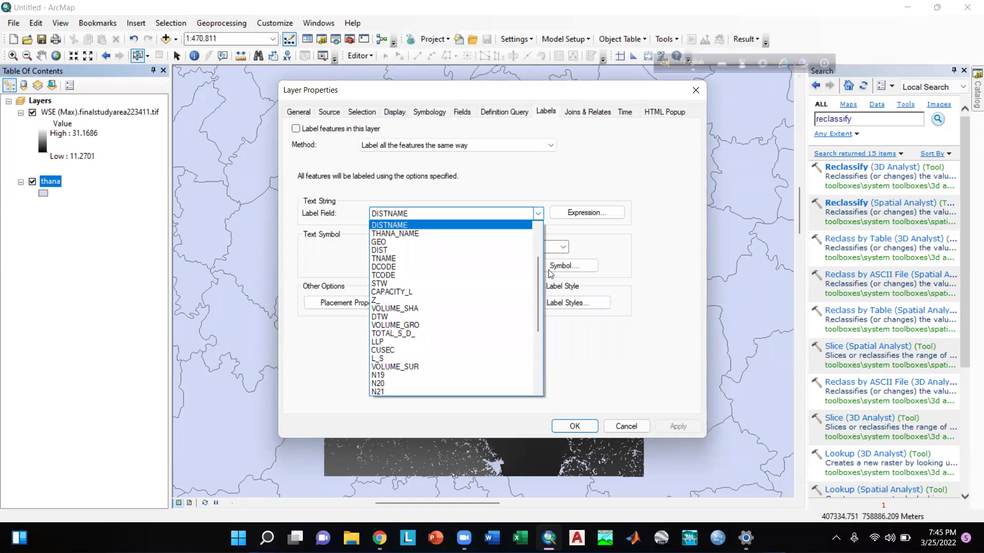
{"action": "scroll", "coordinate": [535, 268], "scroll_direction": "up", "scroll_amount": 3}
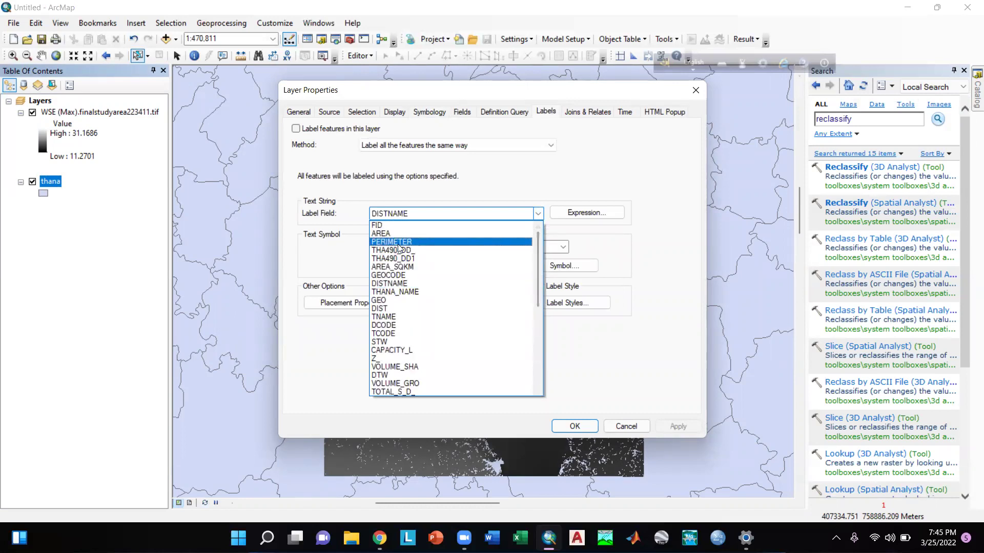
{"action": "left_click", "coordinate": [406, 291]}
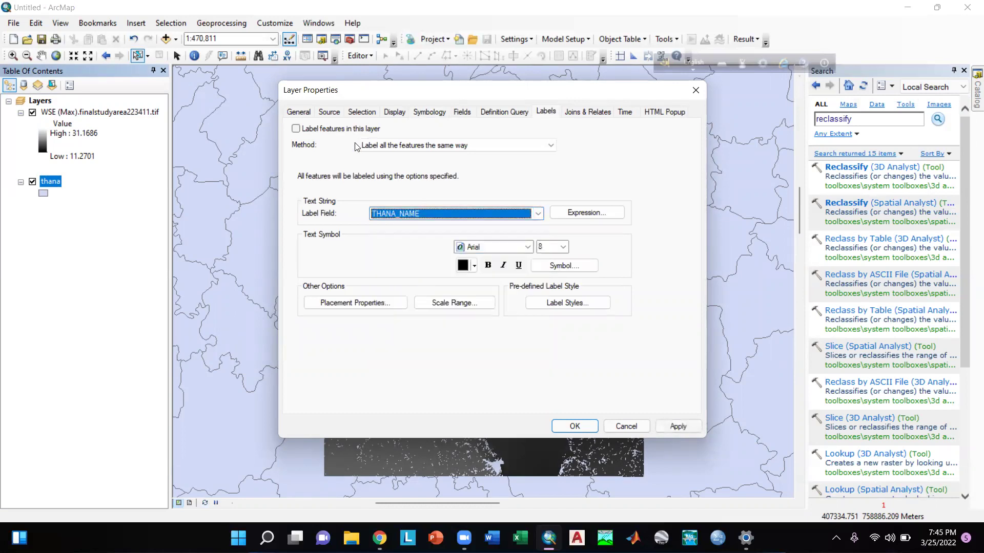
{"action": "left_click", "coordinate": [297, 129]}
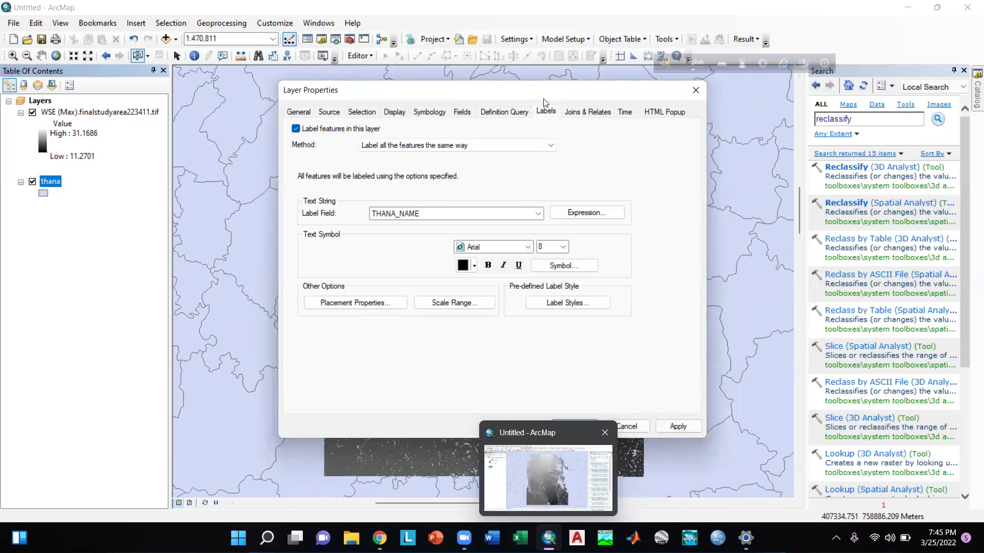
{"action": "left_click_drag", "start_coordinate": [545, 98], "coordinate": [546, 44]}
{"action": "left_click", "coordinate": [575, 371]}
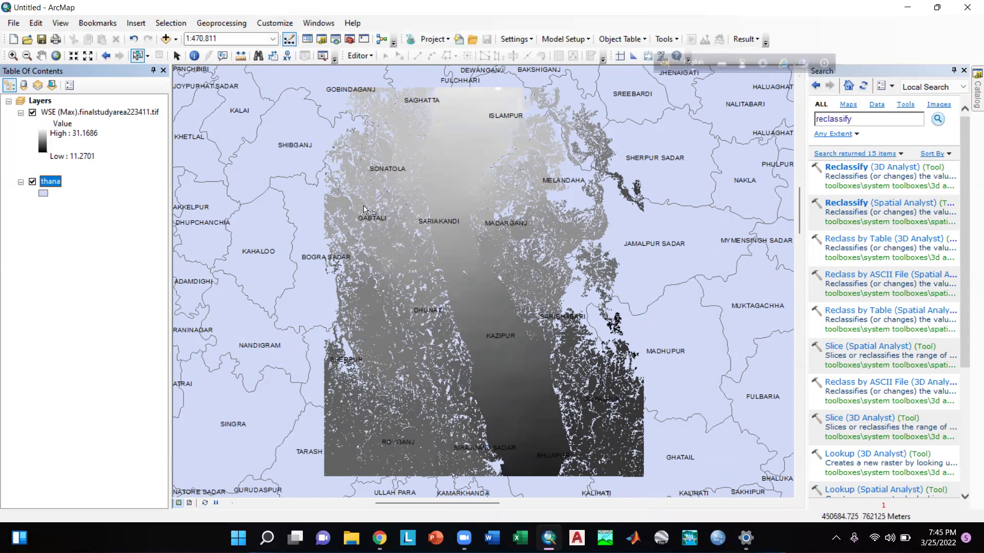
- Select the Gabtali polygon on the map and open the Clip (Data Management) tool
{"action": "left_click", "coordinate": [139, 55]}
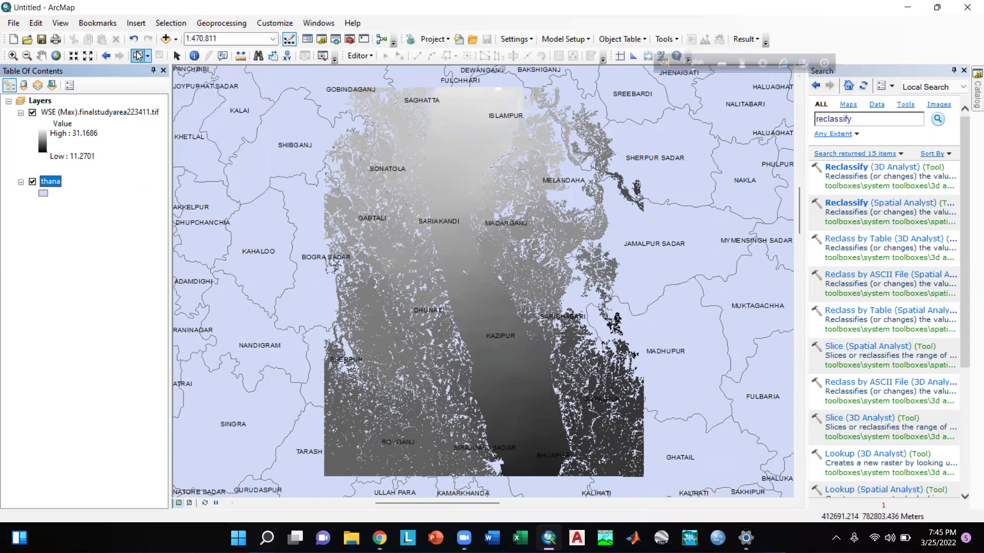
{"action": "left_click", "coordinate": [382, 222]}
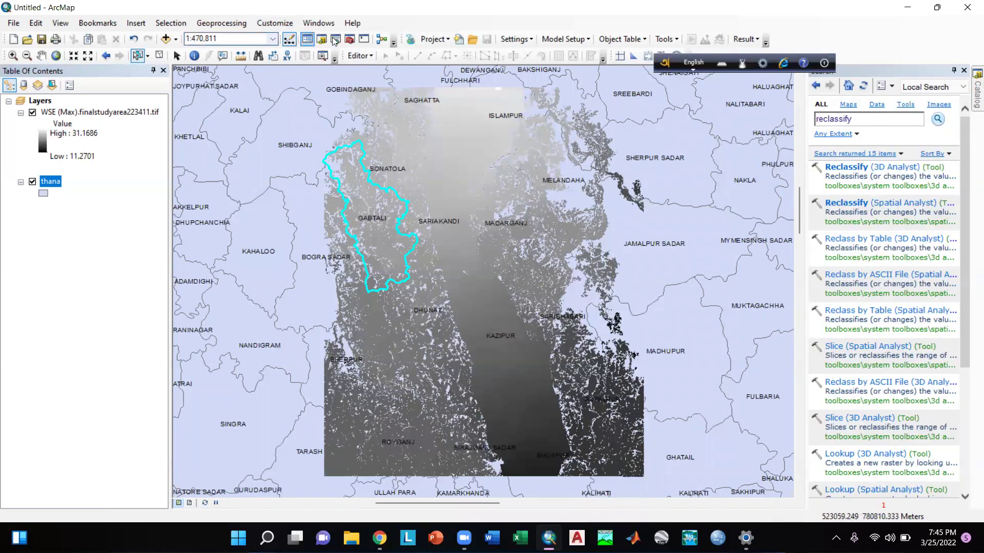
{"action": "left_click_drag", "start_coordinate": [855, 119], "coordinate": [798, 121]}
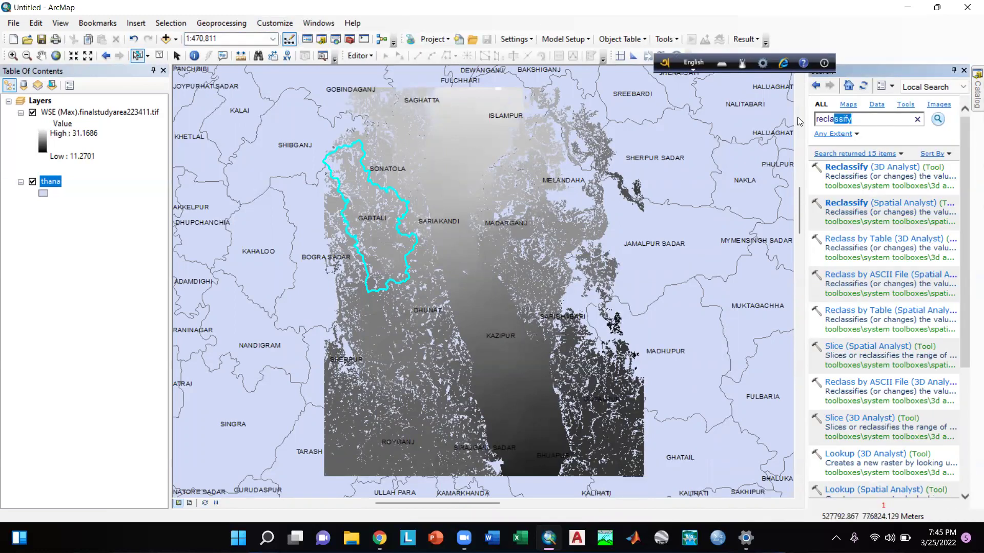
{"action": "type", "text": "c"}
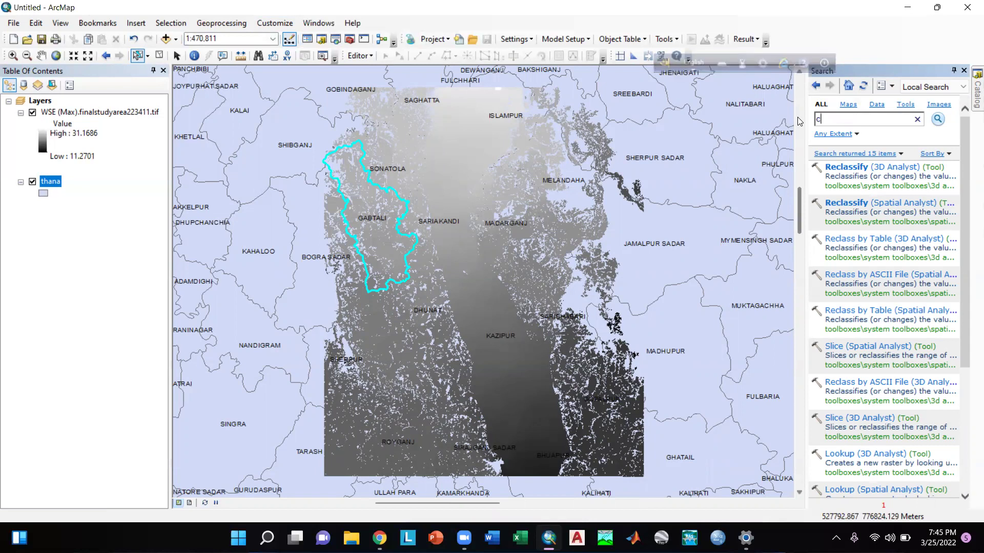
{"action": "type", "text": "lip"}
{"action": "key", "text": "Return"}
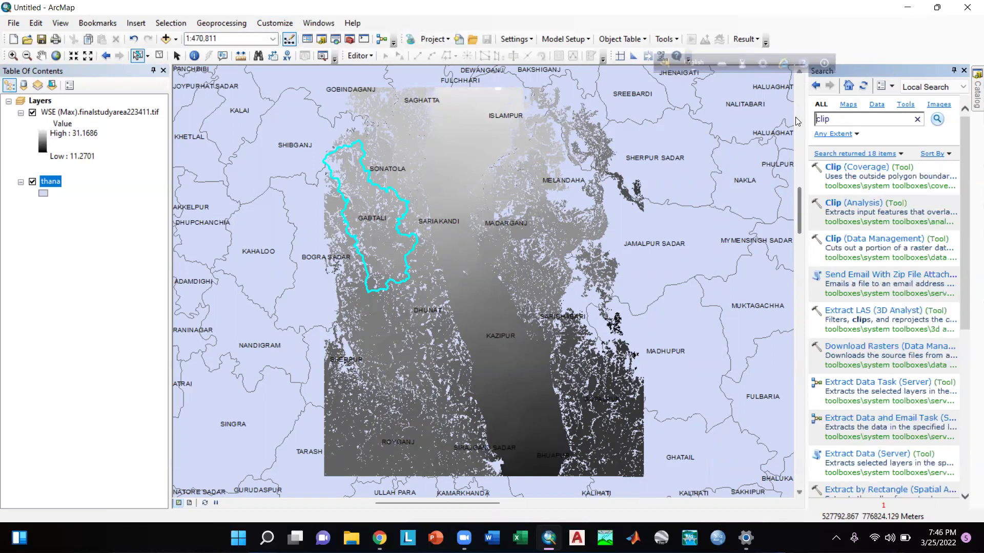
{"action": "left_click", "coordinate": [842, 240]}
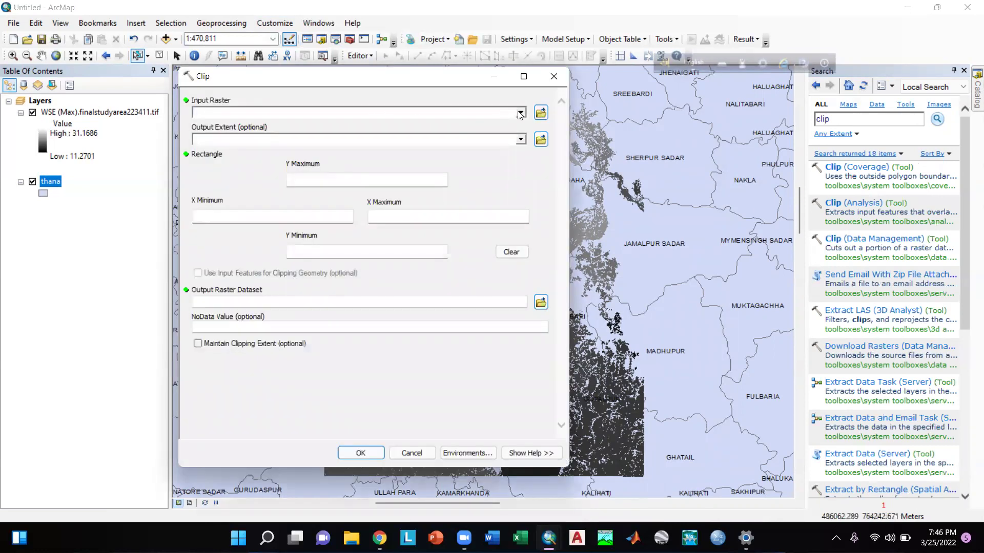
- Clip the WSE (Max) raster to the thana layer, using input features for clipping geometry and maintaining the clipping extent
{"action": "left_click", "coordinate": [520, 113]}
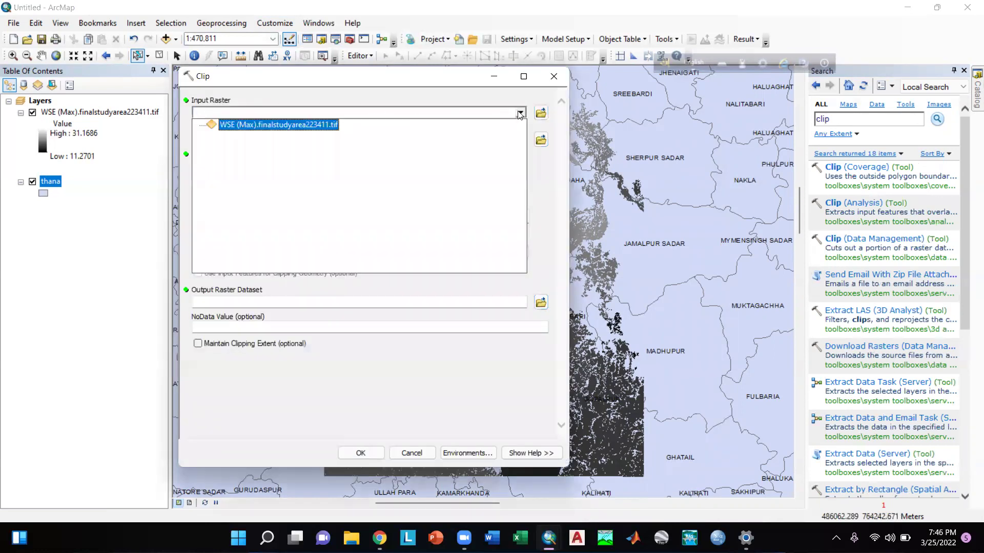
{"action": "left_click", "coordinate": [251, 126]}
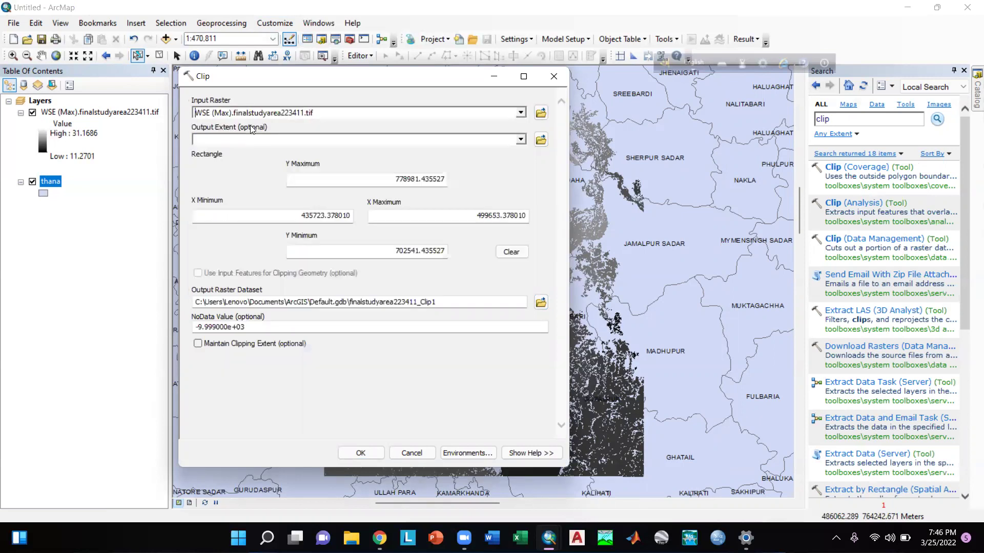
{"action": "left_click", "coordinate": [521, 141]}
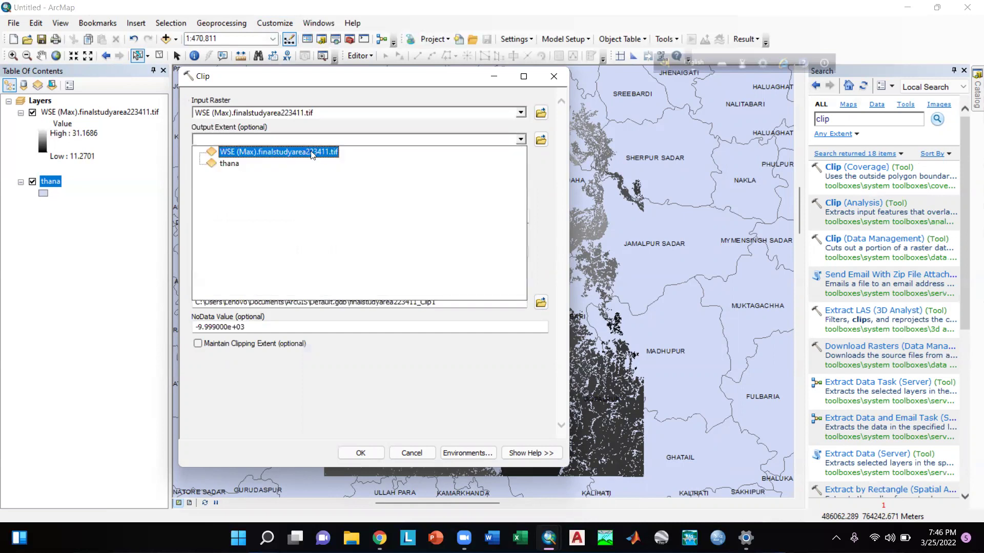
{"action": "left_click", "coordinate": [231, 163]}
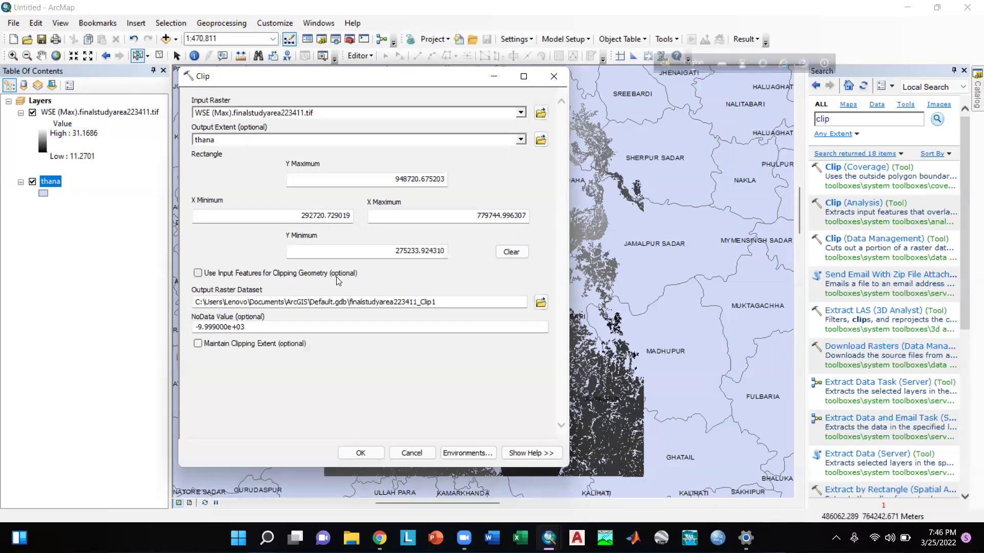
{"action": "left_click", "coordinate": [199, 273]}
{"action": "left_click", "coordinate": [199, 344]}
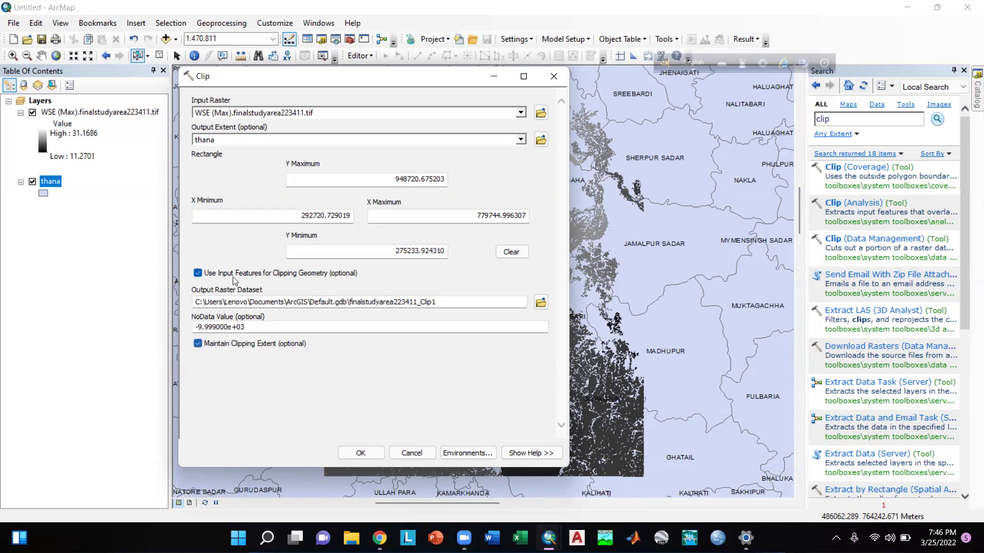
{"action": "double_click", "coordinate": [333, 76]}
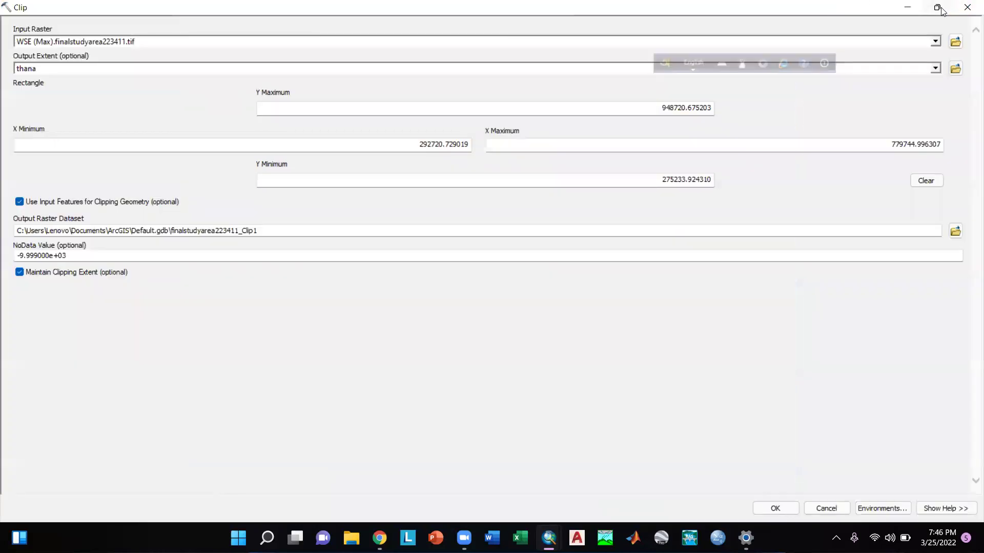
{"action": "double_click", "coordinate": [492, 5]}
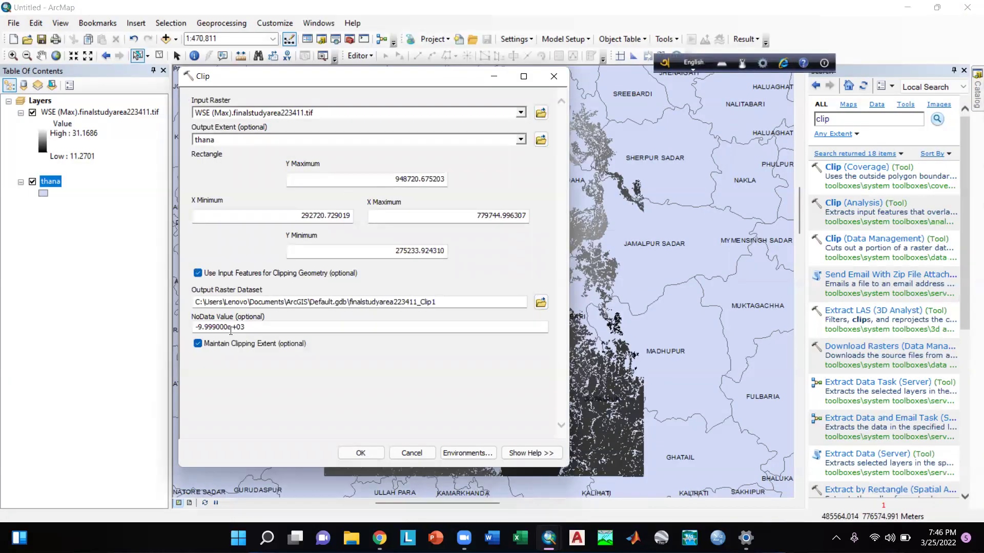
{"action": "left_click", "coordinate": [360, 454]}
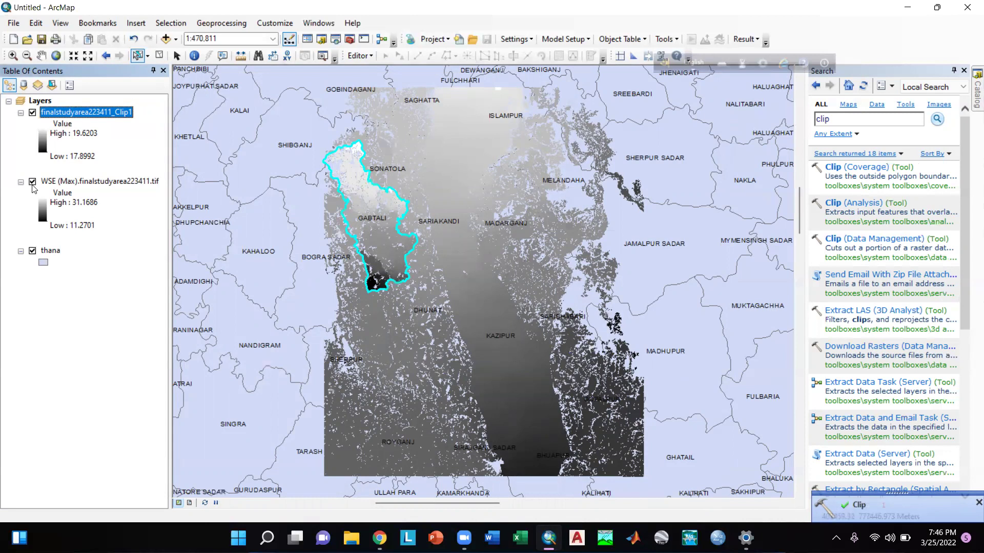
- Hide the WSE (Max) and thana layers and rename the clipped raster layer gabtoli_inundated_area
{"action": "left_click", "coordinate": [32, 182]}
{"action": "left_click", "coordinate": [33, 250]}
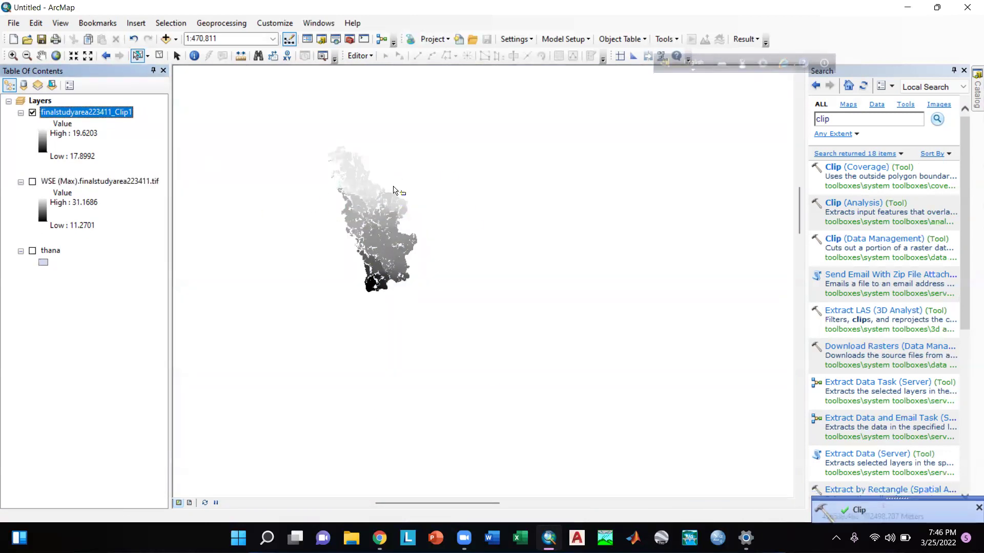
{"action": "left_click", "coordinate": [84, 113]}
{"action": "key", "text": "BackSpace"}
{"action": "type", "text": "gabtoli"}
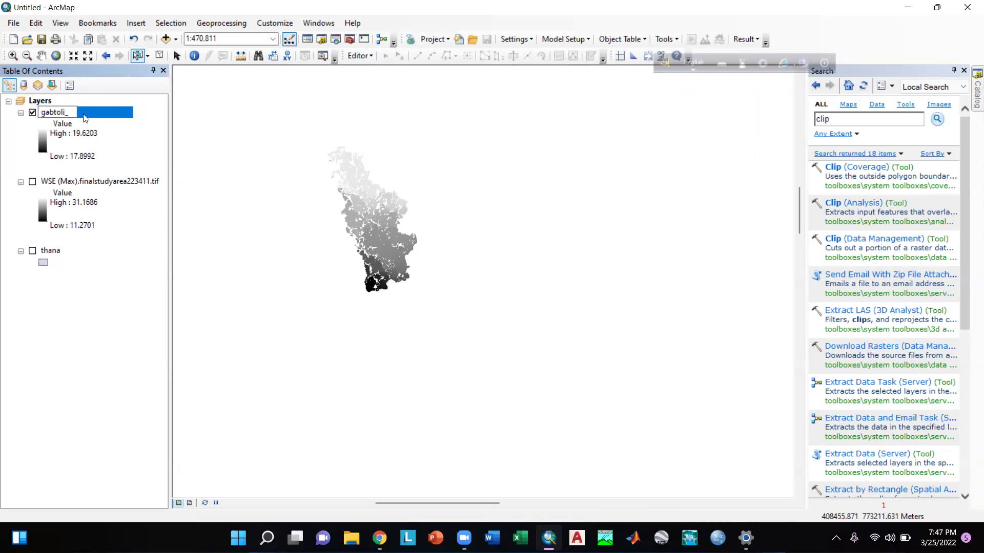
{"action": "type", "text": "_inudated_area"}
{"action": "left_click", "coordinate": [79, 117]}
{"action": "type", "text": "n"}
{"action": "key", "text": "Return"}
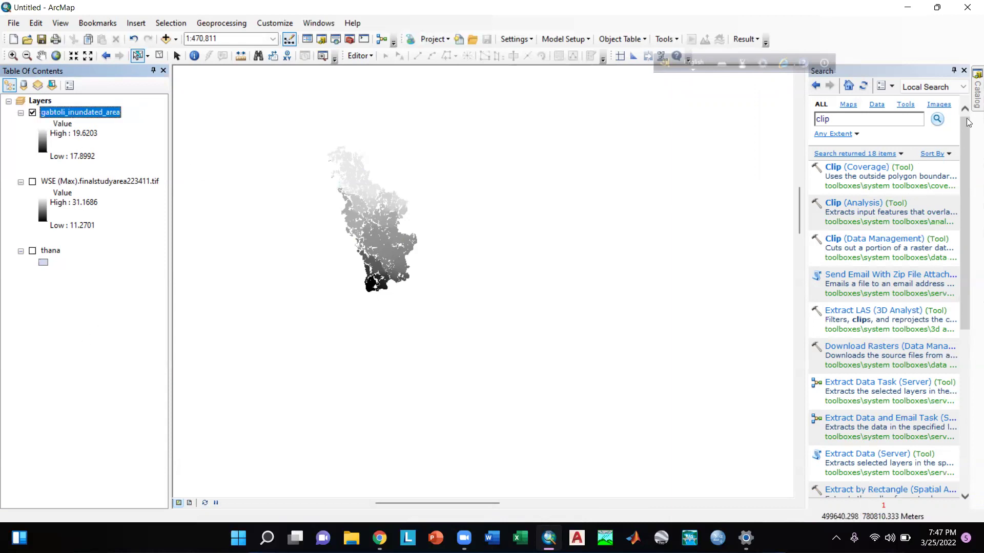
- Search for the reclassify tools and open Reclassify (Spatial Analyst)
{"action": "left_click", "coordinate": [335, 39]}
{"action": "double_click", "coordinate": [845, 119]}
{"action": "key", "text": "BackSpace"}
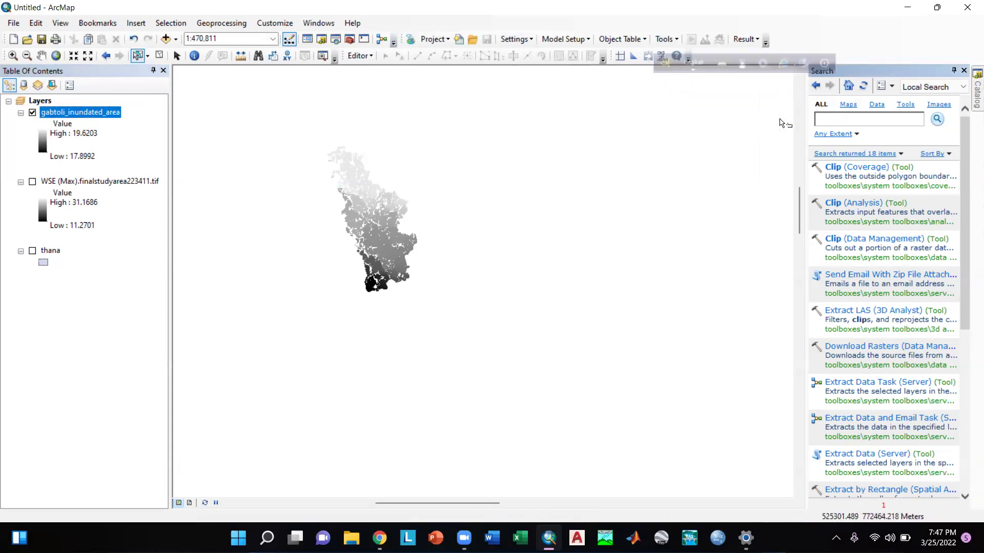
{"action": "type", "text": "reclassify"}
{"action": "key", "text": "Return"}
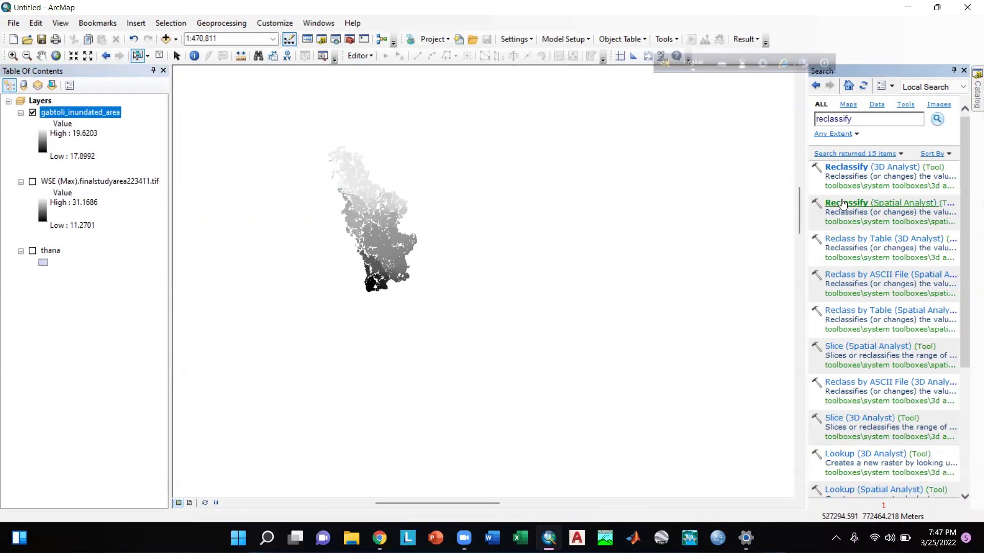
{"action": "left_click", "coordinate": [847, 204]}
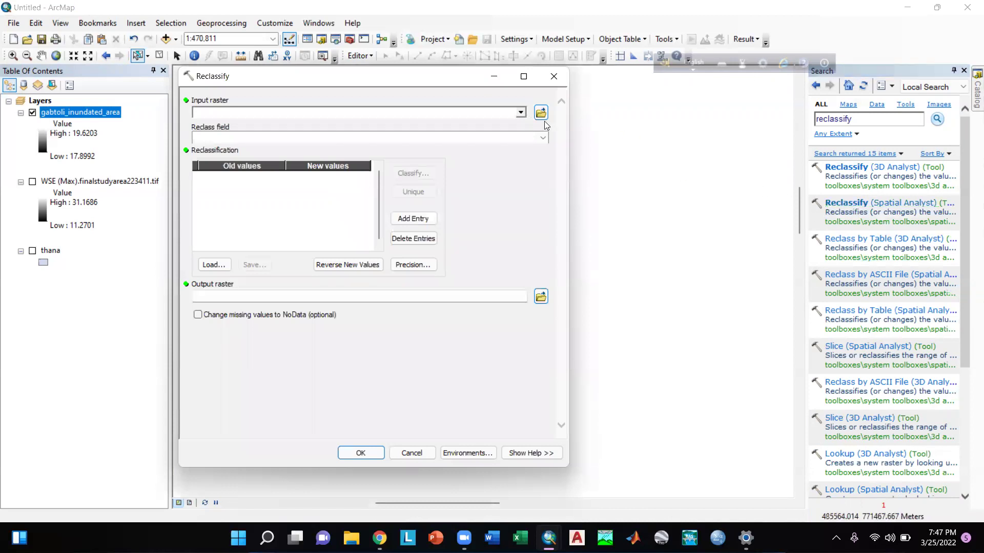
- Set gabtoli_inundated_area as the input raster for Reclassify and review its class ranges
{"action": "left_click", "coordinate": [521, 112]}
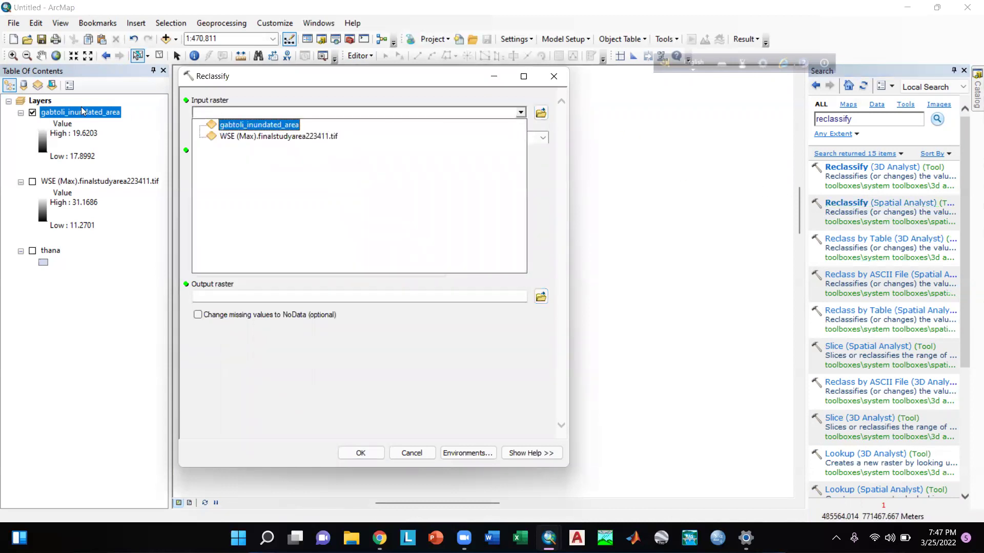
{"action": "left_click", "coordinate": [240, 125]}
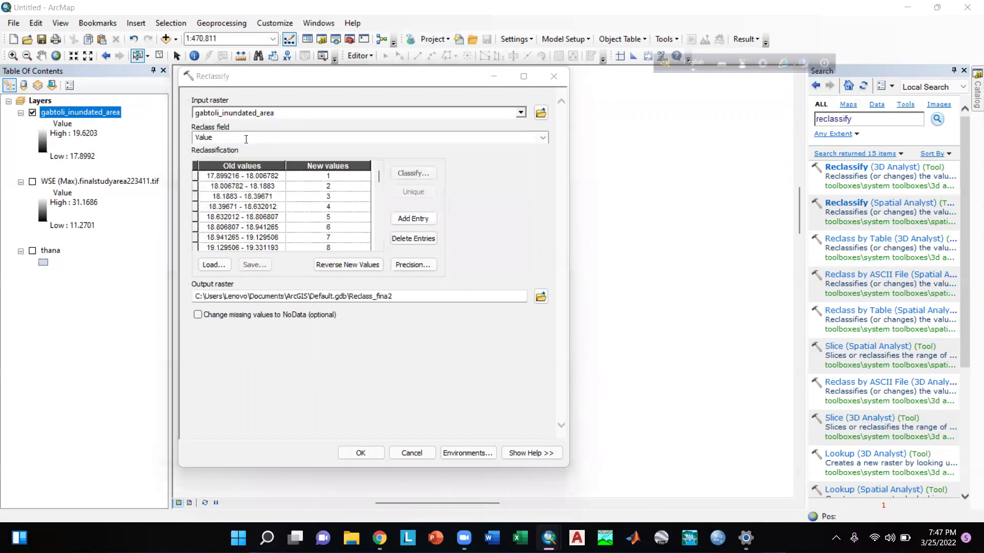
{"action": "mouse_move", "coordinate": [379, 183]}
{"action": "left_mouse_down"}
{"action": "mouse_move", "coordinate": [380, 237]}
{"action": "mouse_move", "coordinate": [376, 177]}
{"action": "left_mouse_up"}
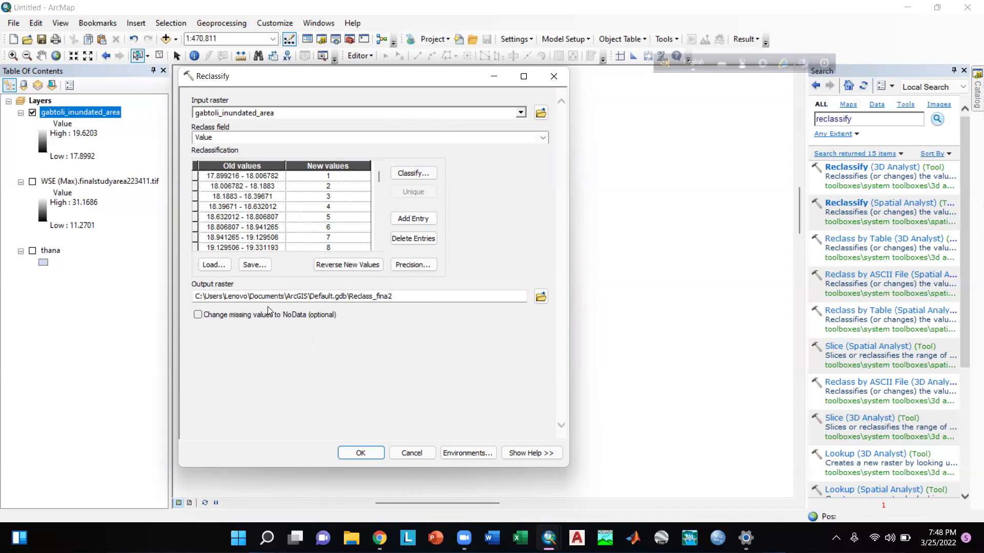
- Run Reclassify on gabtoli_inundated_area by Value, keeping the default class ranges and output raster location
{"action": "left_click", "coordinate": [351, 454]}
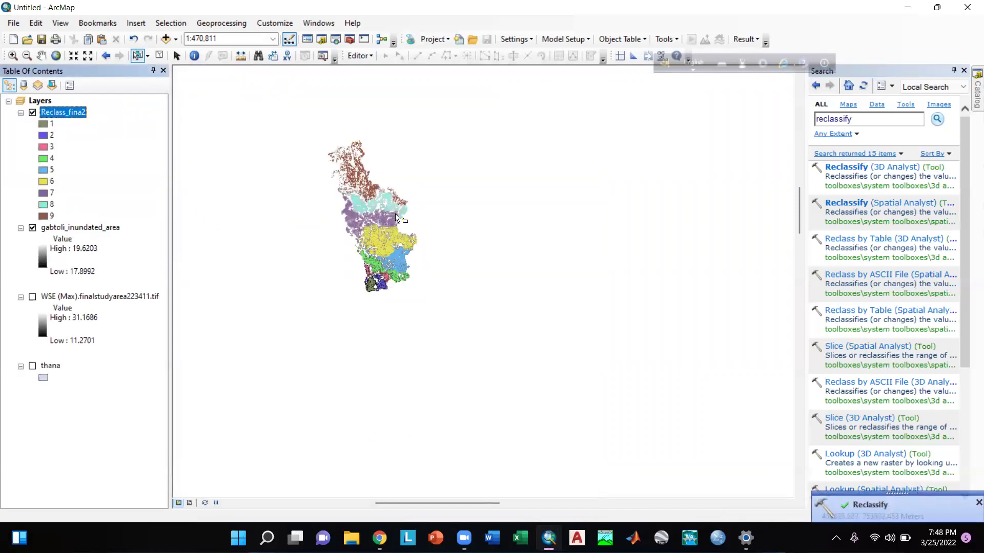
{"action": "scroll", "coordinate": [374, 201], "scroll_direction": "down", "scroll_amount": 2}
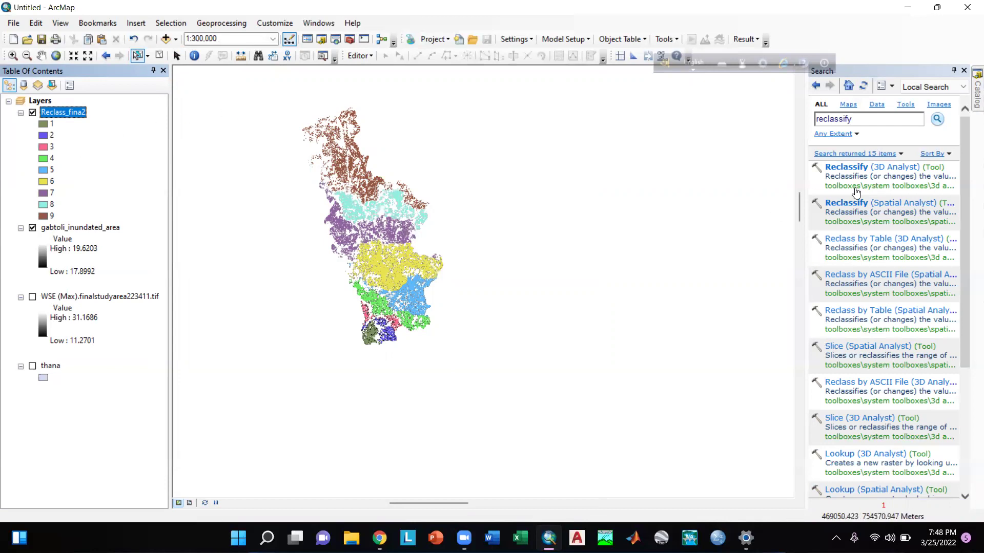
- Search the tools for raster to polygon and open the Raster to Polygon conversion tool
{"action": "left_click_drag", "start_coordinate": [850, 119], "coordinate": [815, 120]}
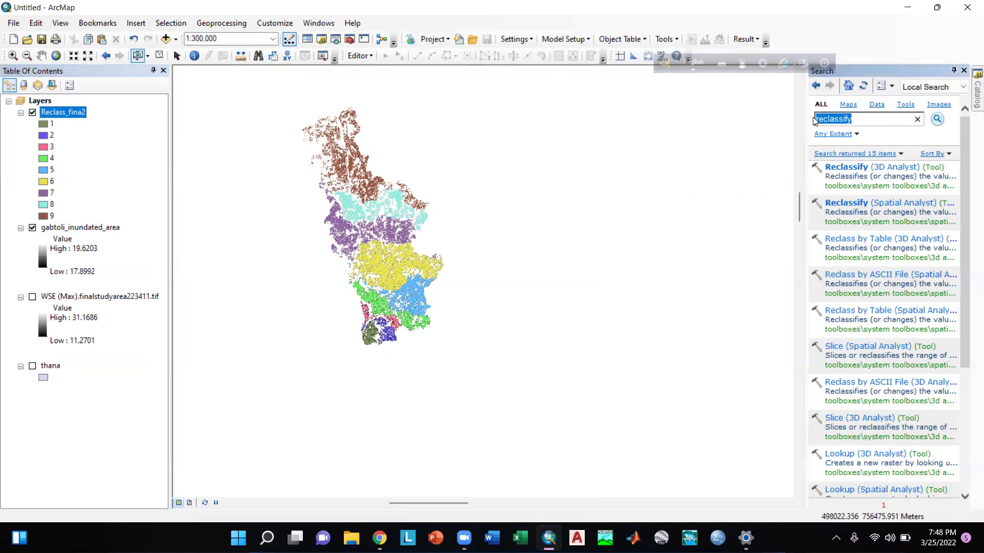
{"action": "key", "text": "BackSpace"}
{"action": "type", "text": "raster"}
{"action": "key", "text": "Return"}
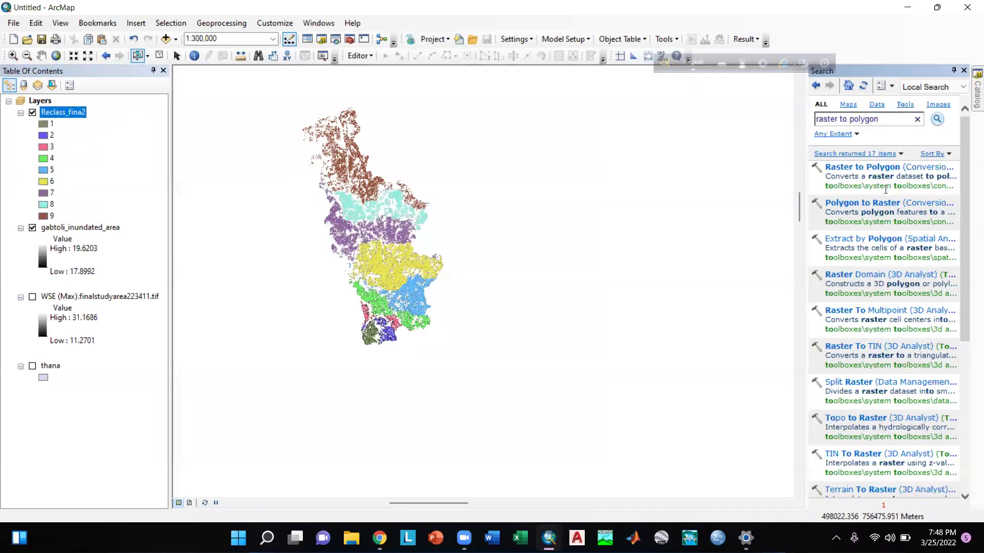
{"action": "left_click", "coordinate": [843, 168]}
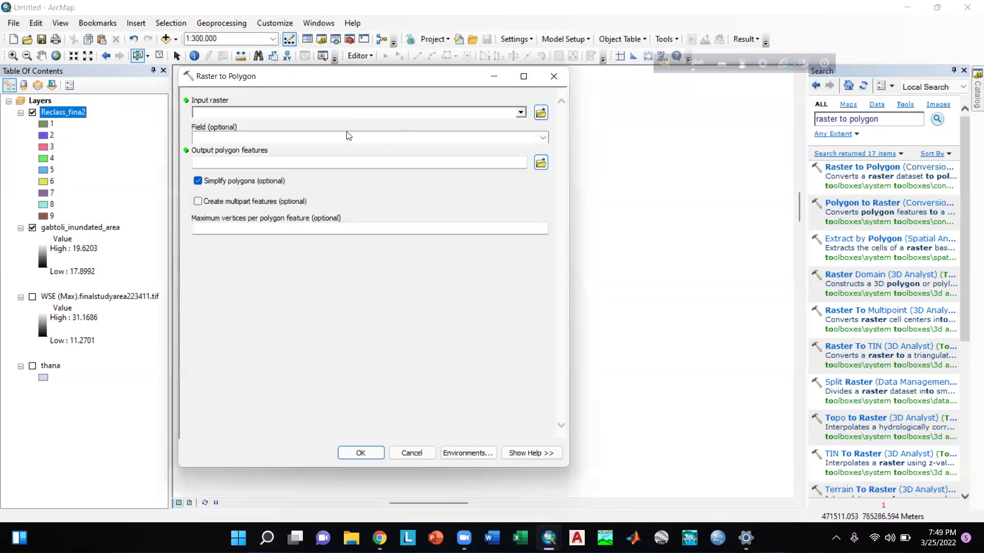
- Convert the reclassified raster Reclass_fina2 to polygon features based on the Value field, with simplified polygons
{"action": "left_click", "coordinate": [525, 114]}
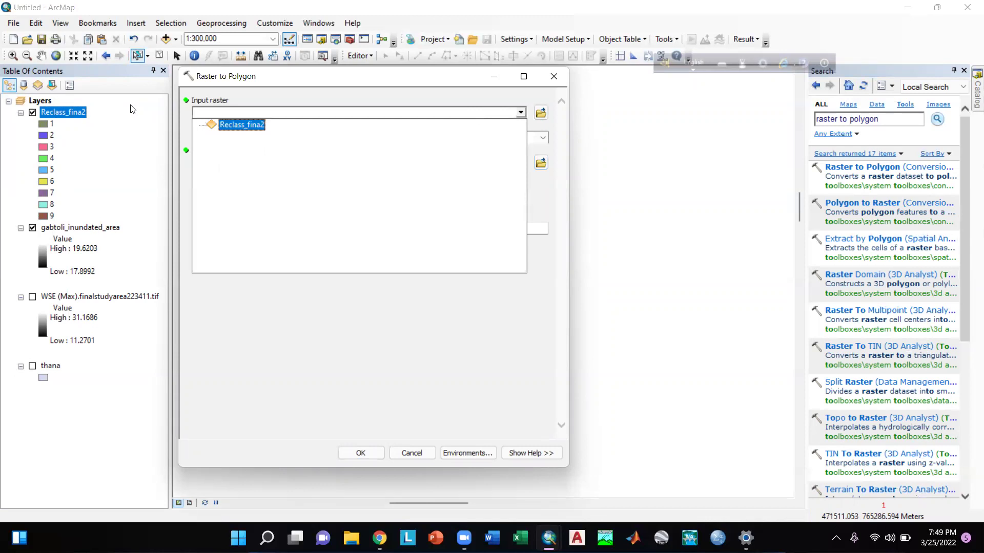
{"action": "left_click", "coordinate": [242, 125]}
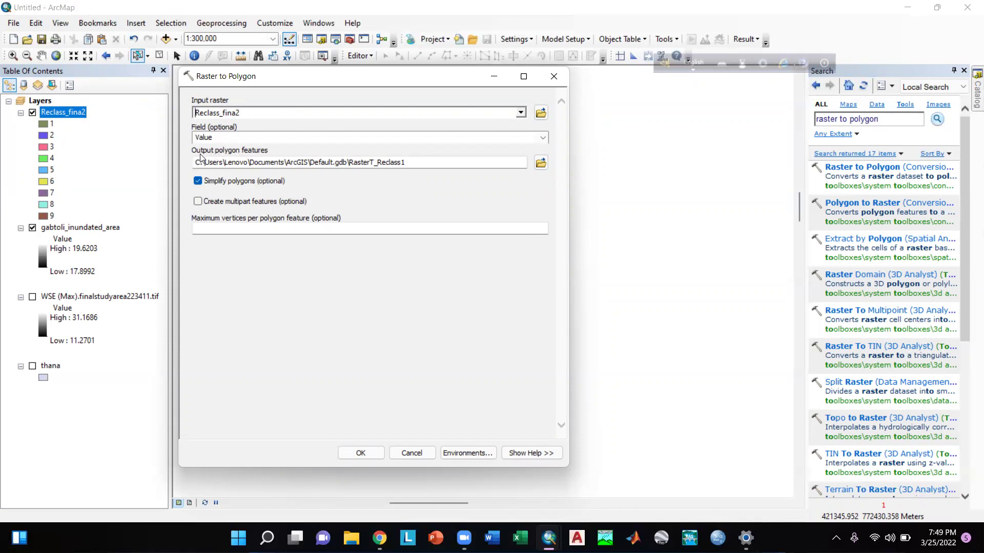
{"action": "left_click", "coordinate": [398, 162]}
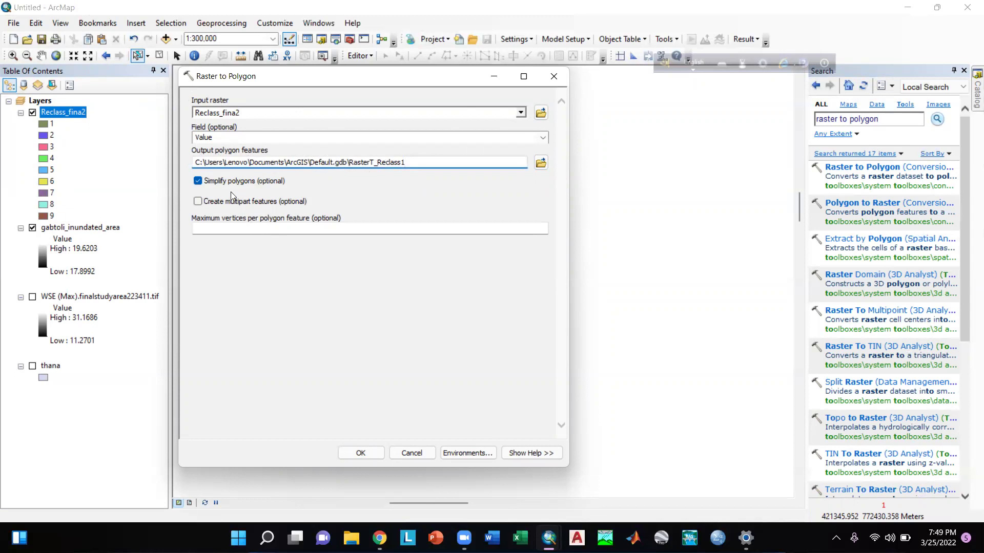
{"action": "left_click", "coordinate": [360, 453]}
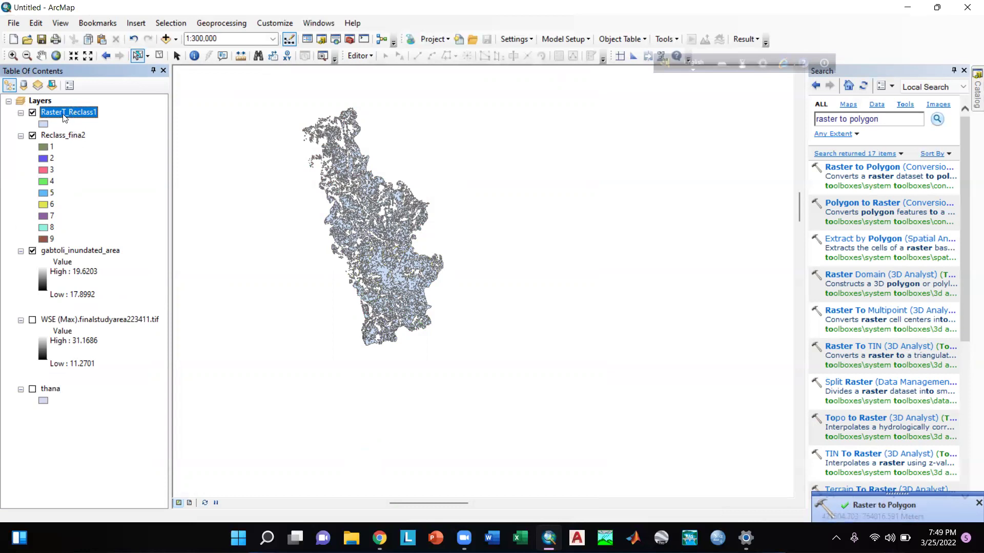
- Rename the converted polygon layer gabtoli
{"action": "left_click", "coordinate": [80, 113]}
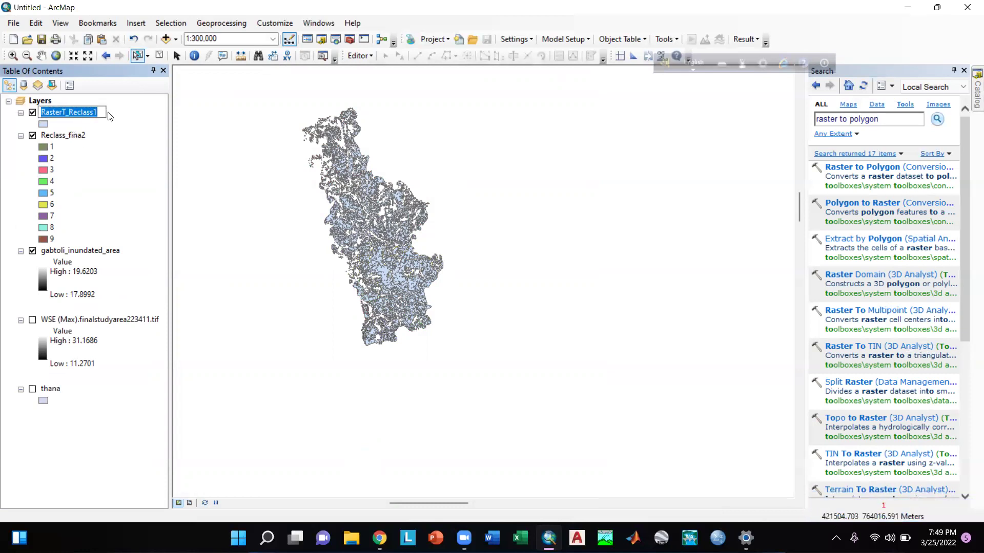
{"action": "key", "text": "BackSpace"}
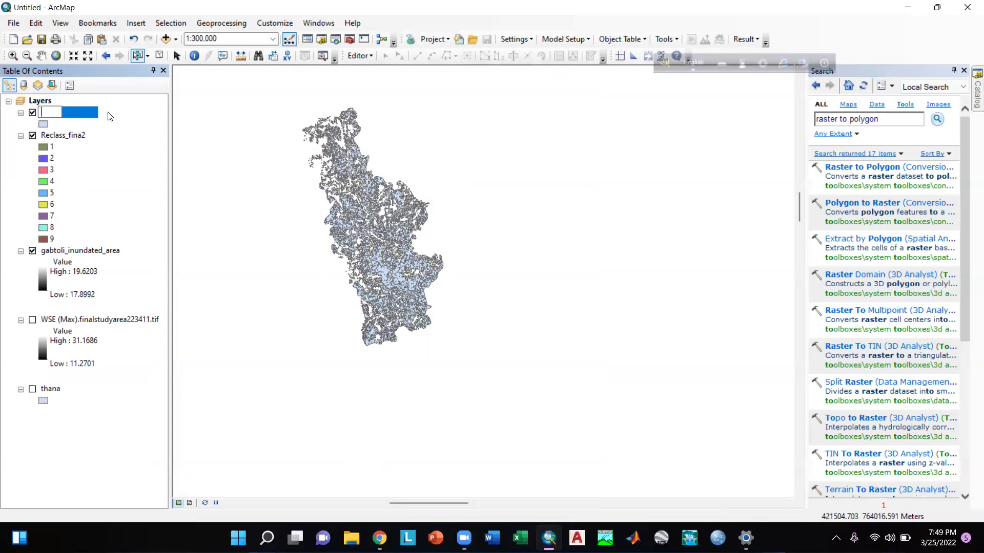
{"action": "type", "text": "gabtoli"}
{"action": "key", "text": "Return"}
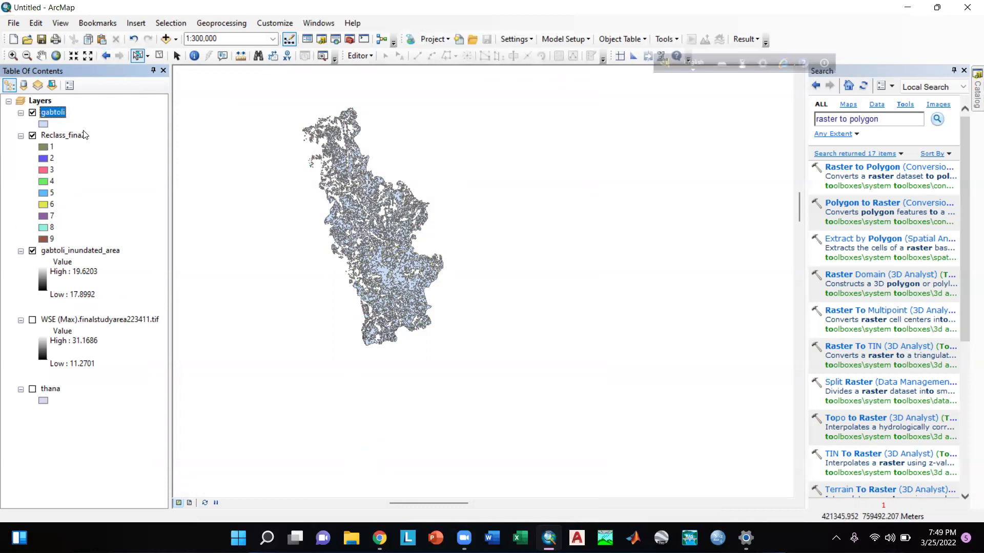
- Examine the Shape_Area field in the gabtoli layer's attribute table and close the table
{"action": "right_click", "coordinate": [66, 121]}
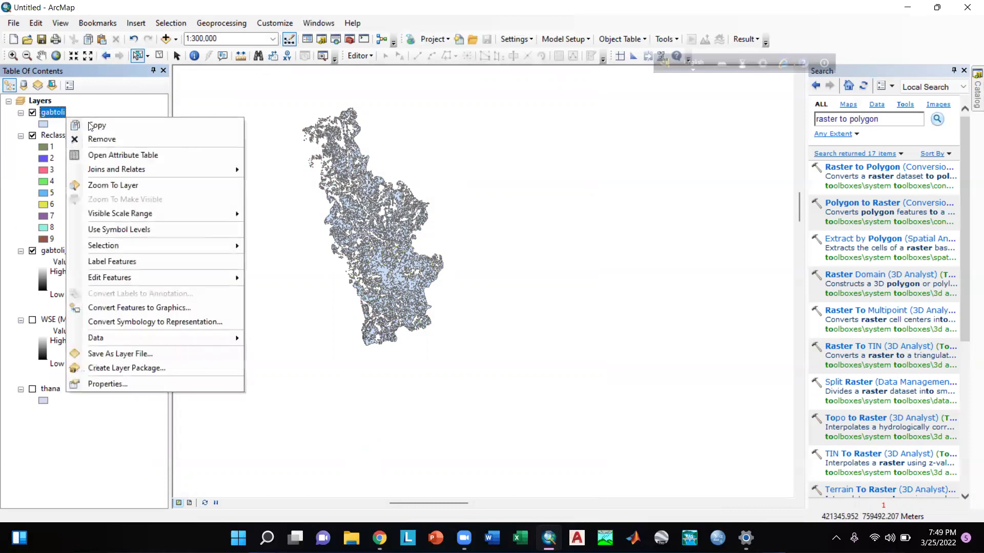
{"action": "left_click", "coordinate": [117, 155]}
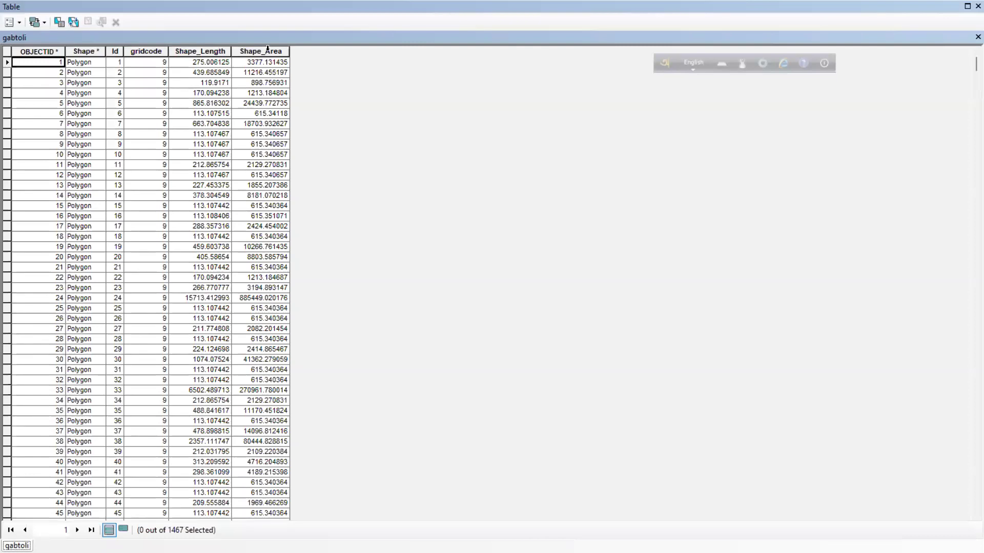
{"action": "left_click", "coordinate": [267, 51]}
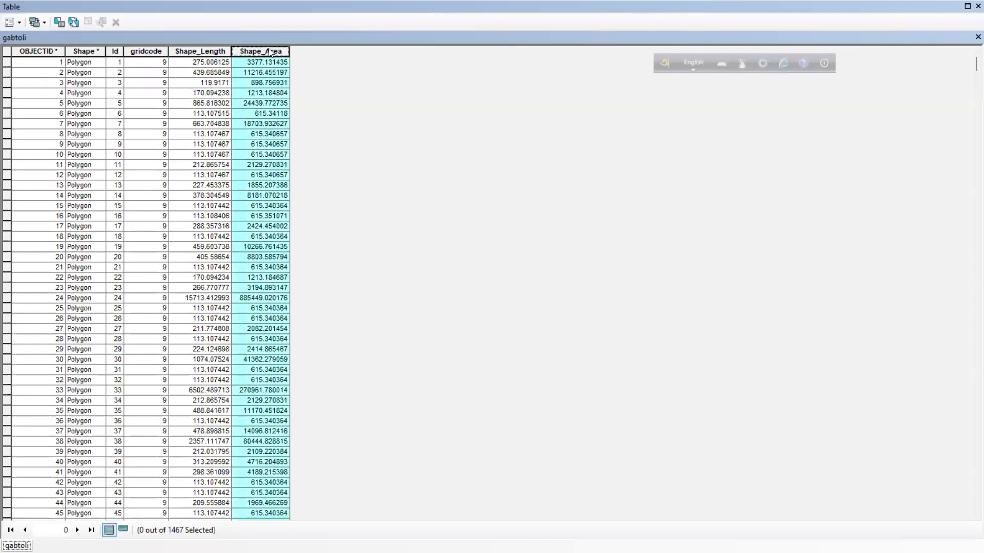
{"action": "left_click", "coordinate": [969, 7]}
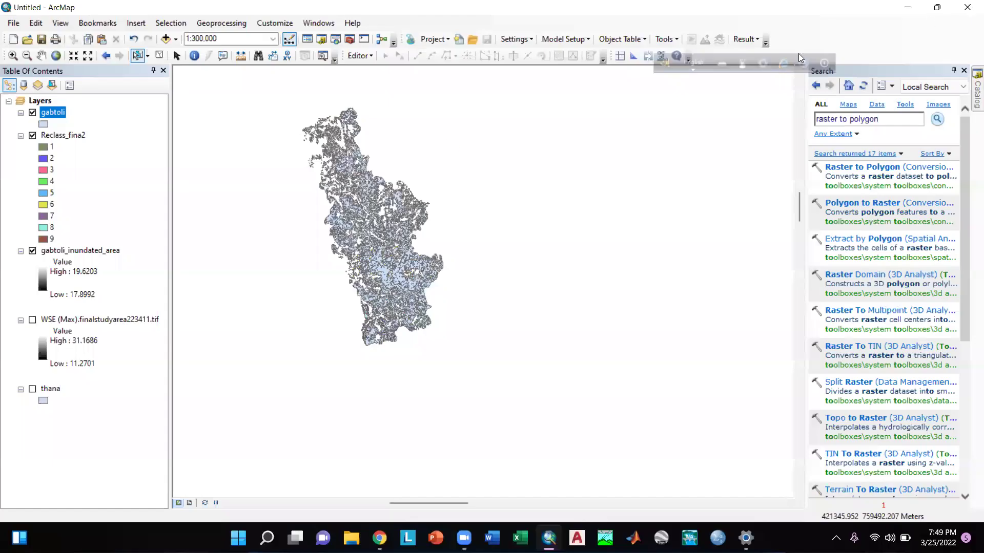
- Add a Double field named flood_inundated_area to the gabtoli attribute table and close the table
{"action": "right_click", "coordinate": [61, 117]}
{"action": "left_click", "coordinate": [113, 153]}
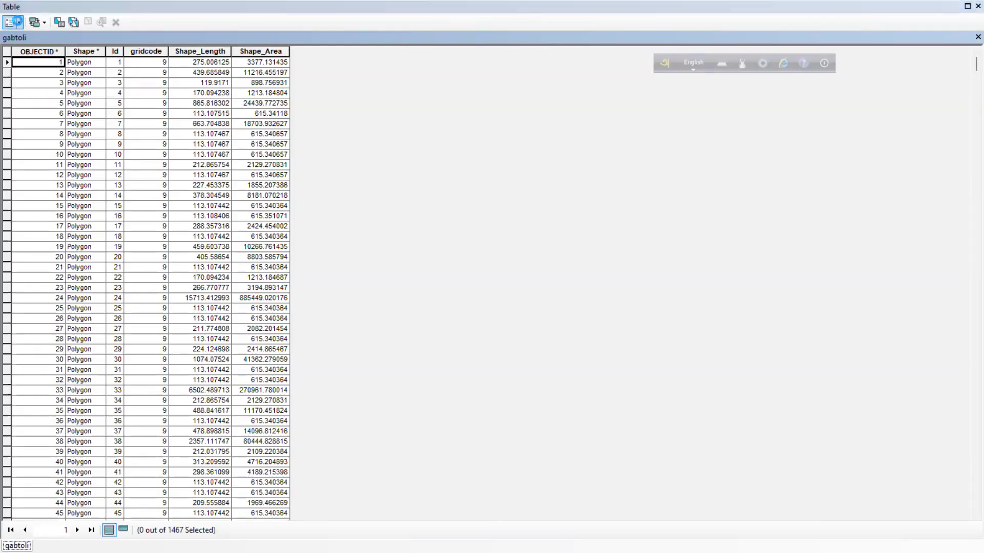
{"action": "left_click", "coordinate": [16, 22]}
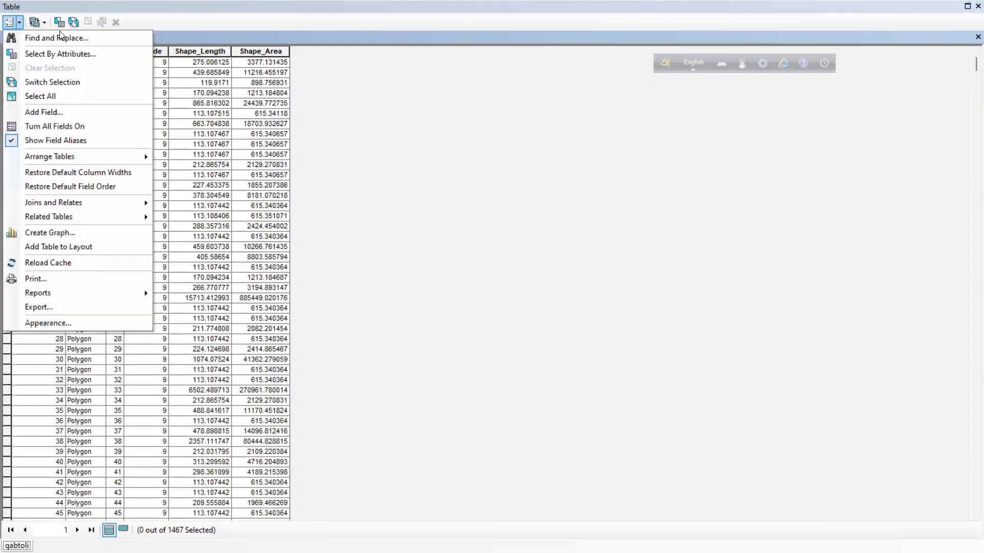
{"action": "left_click", "coordinate": [58, 112]}
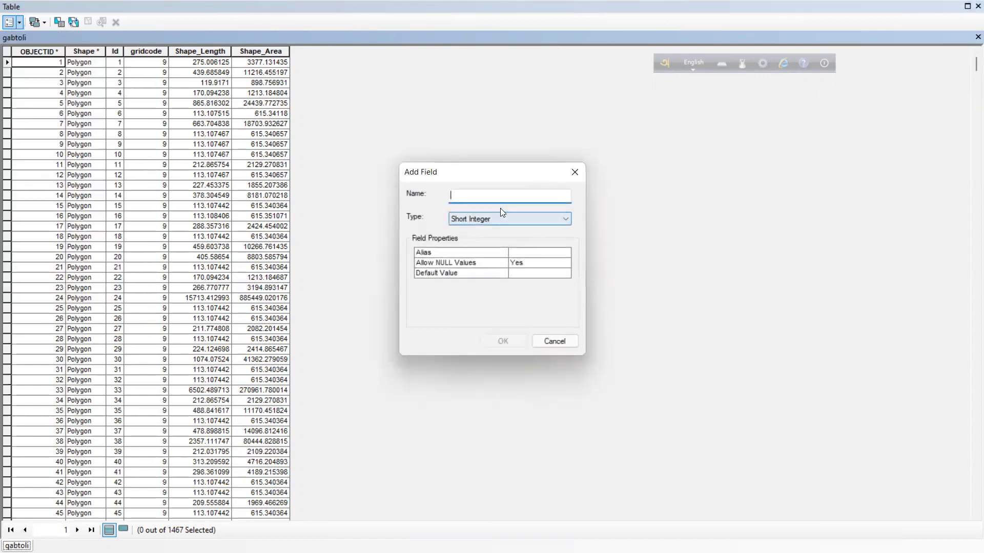
{"action": "type", "text": "flood_in"}
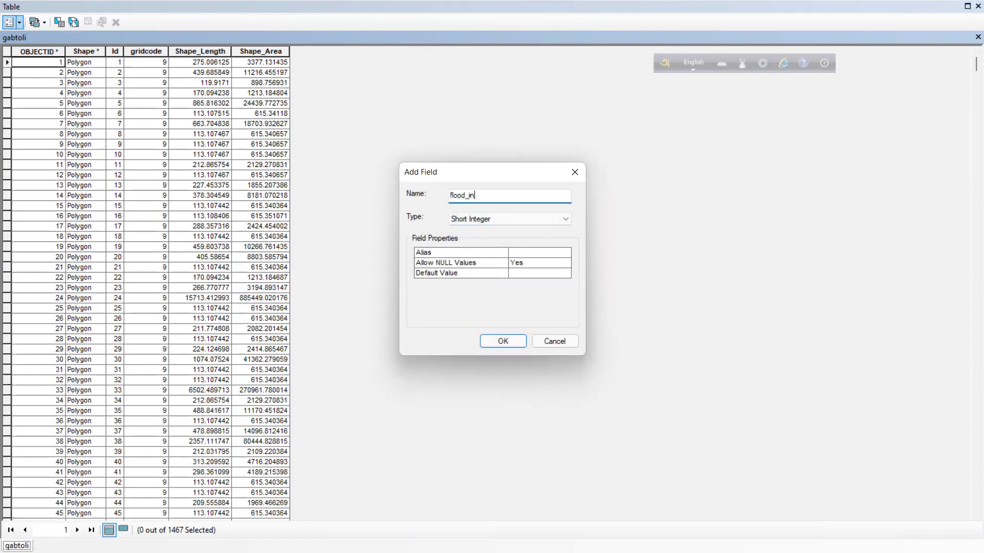
{"action": "type", "text": "dated_area"}
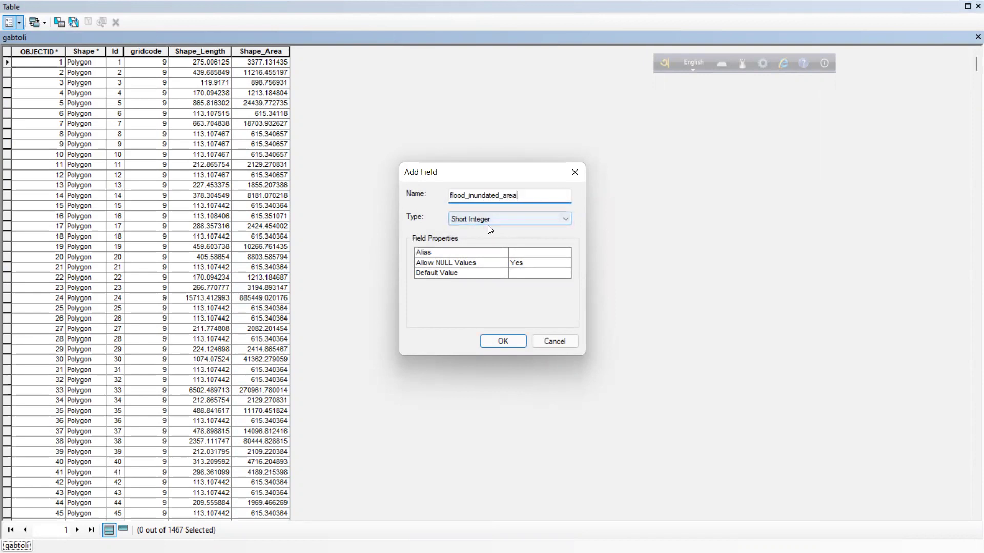
{"action": "left_click", "coordinate": [474, 221]}
{"action": "left_click", "coordinate": [480, 256]}
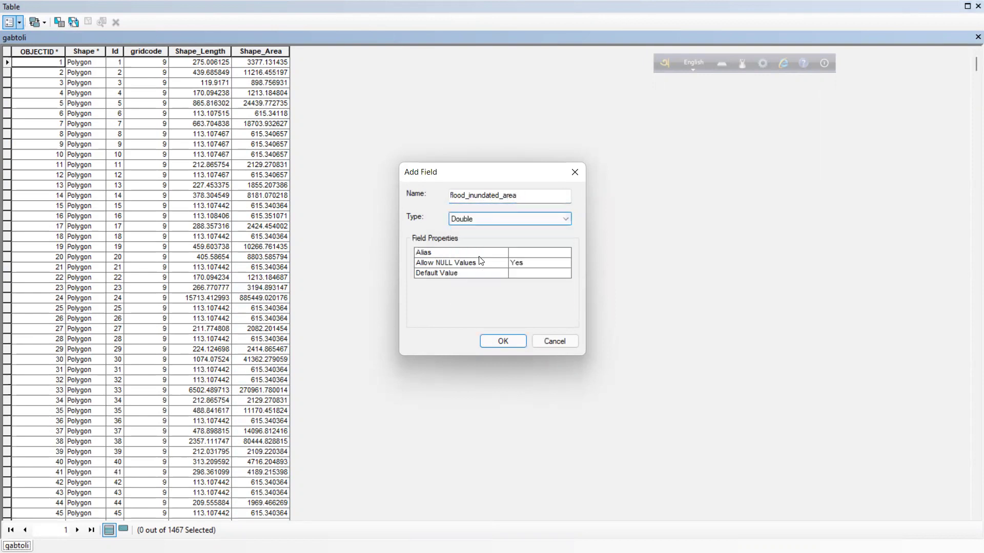
{"action": "left_click", "coordinate": [505, 342]}
{"action": "left_click", "coordinate": [978, 6]}
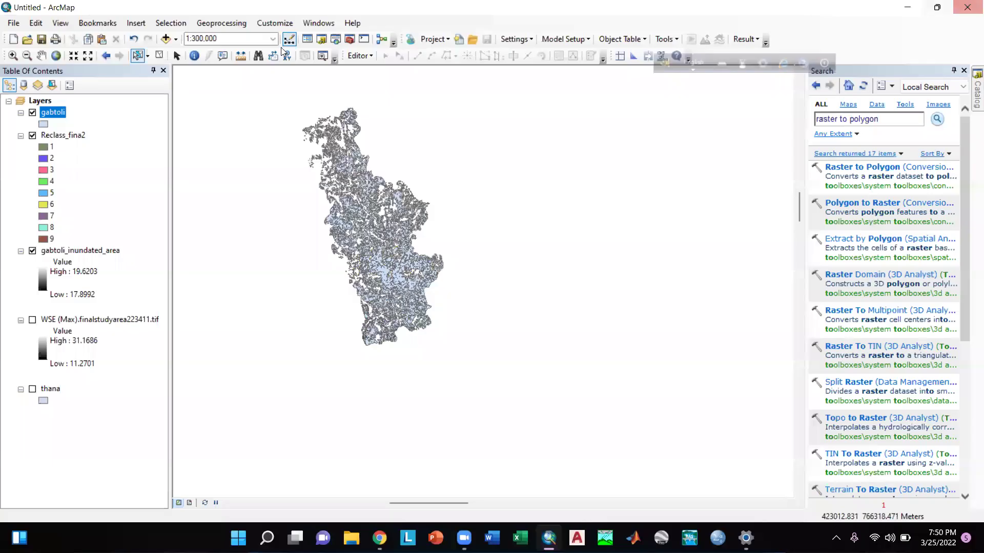
- Start an edit session on the gabtoli layer, continuing past the spatial reference warning
{"action": "left_click", "coordinate": [365, 55]}
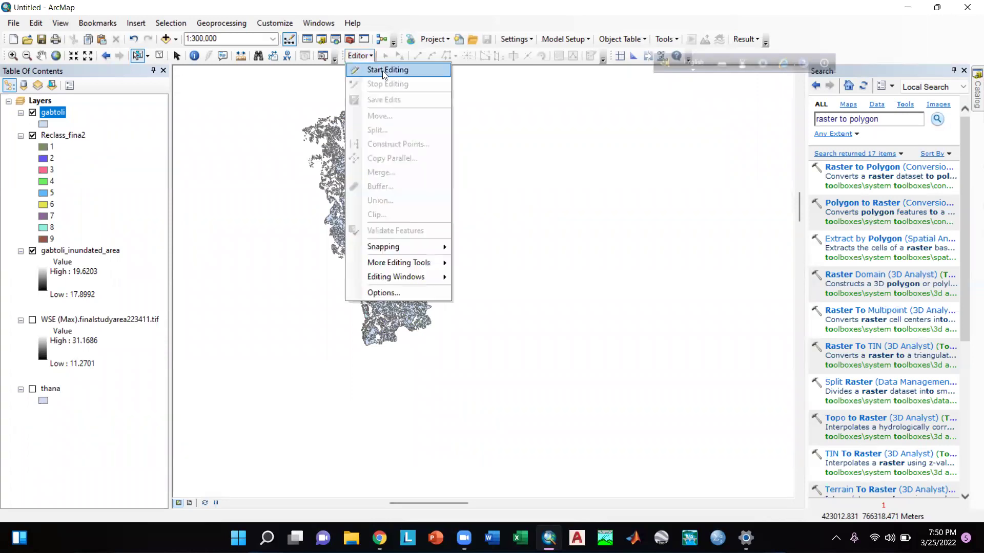
{"action": "left_click", "coordinate": [382, 71]}
{"action": "left_click", "coordinate": [387, 159]}
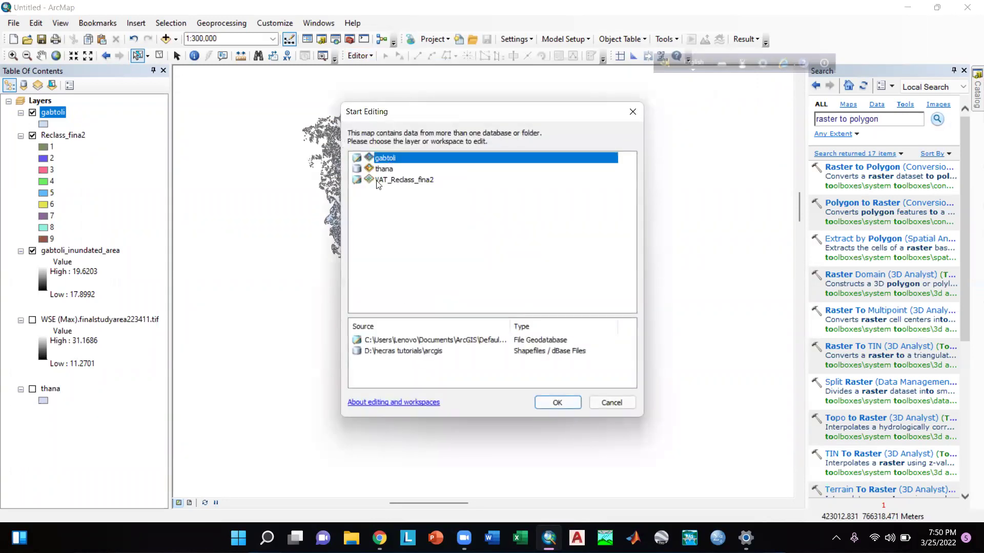
{"action": "left_click", "coordinate": [559, 402]}
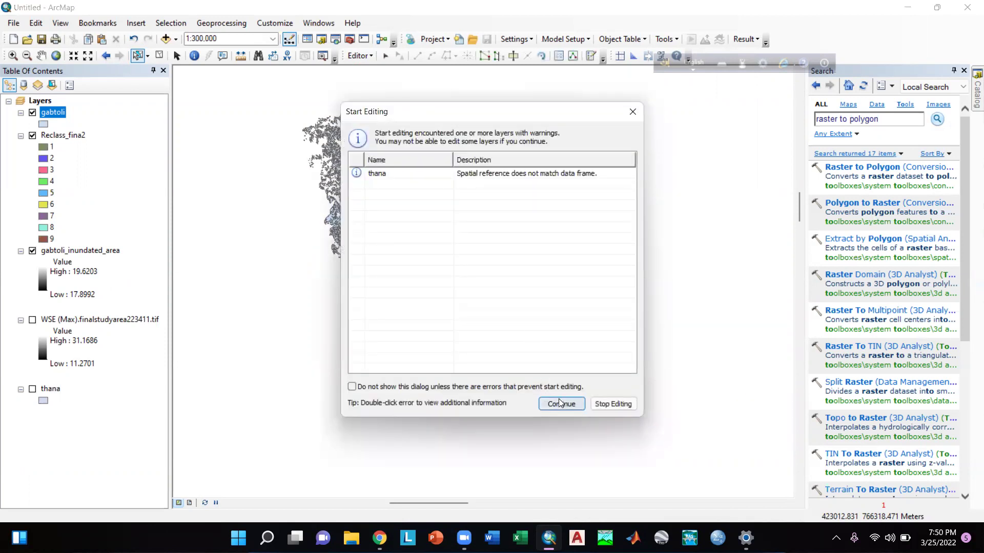
{"action": "left_click", "coordinate": [560, 402]}
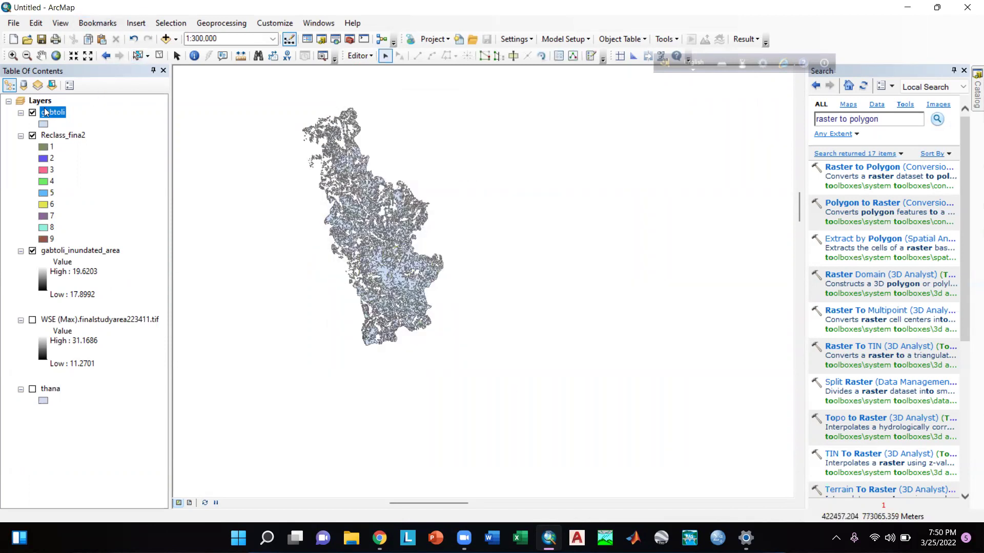
- Open the gabtoli attribute table and start Calculate Geometry on the flood_inundated_area field with Area as the property
{"action": "right_click", "coordinate": [59, 118]}
{"action": "left_click", "coordinate": [122, 152]}
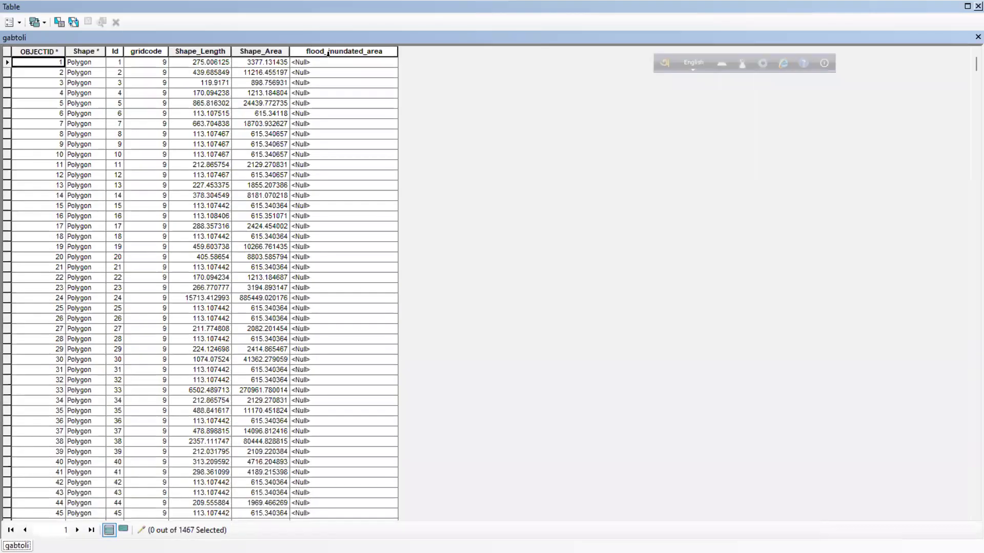
{"action": "left_click", "coordinate": [333, 52]}
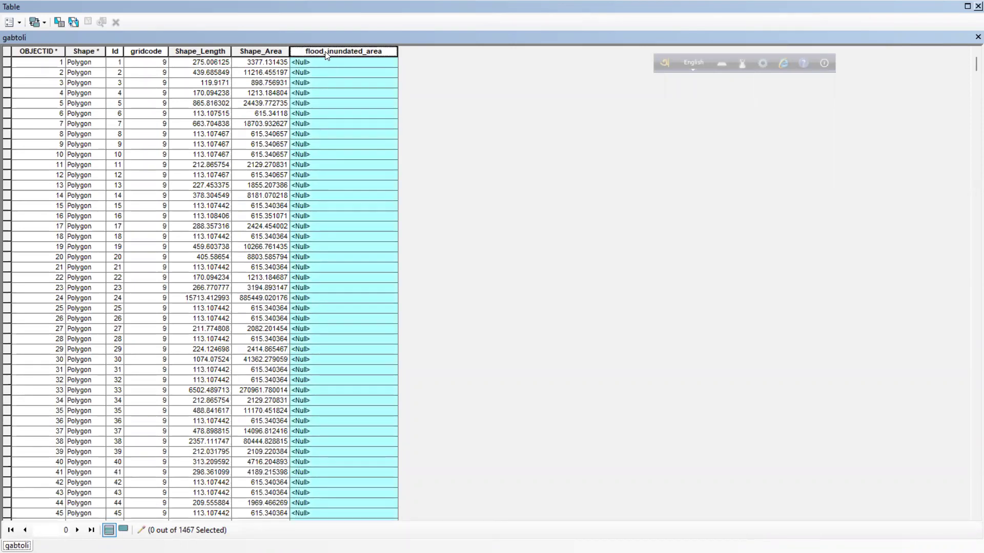
{"action": "right_click", "coordinate": [326, 56]}
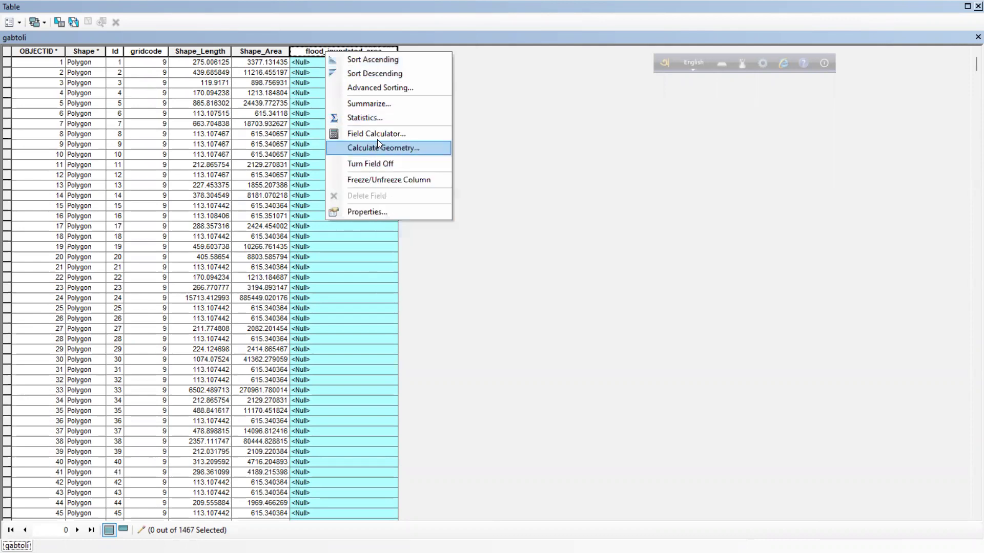
{"action": "left_click", "coordinate": [381, 148]}
{"action": "left_click", "coordinate": [554, 197]}
{"action": "left_click", "coordinate": [552, 197]}
{"action": "left_click", "coordinate": [552, 197]}
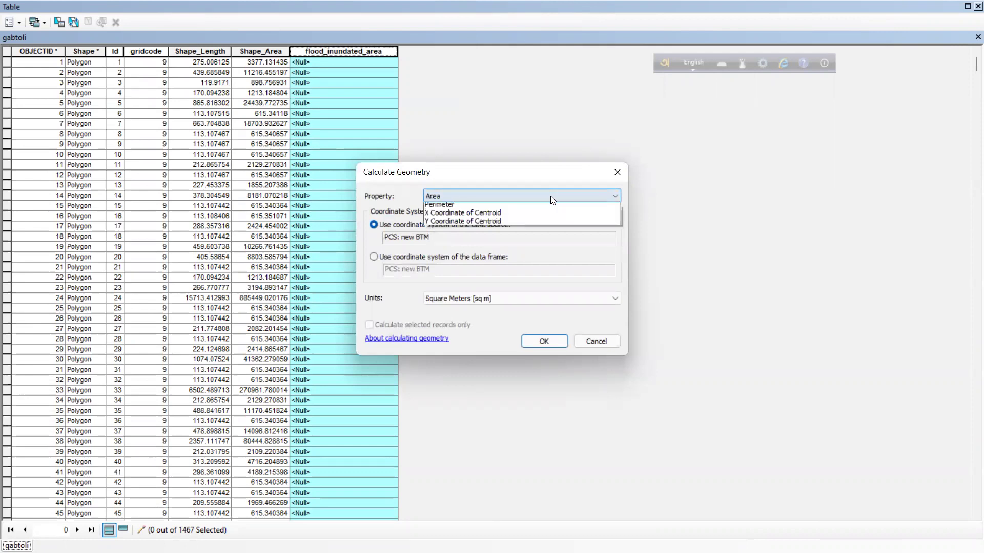
{"action": "left_click", "coordinate": [550, 195]}
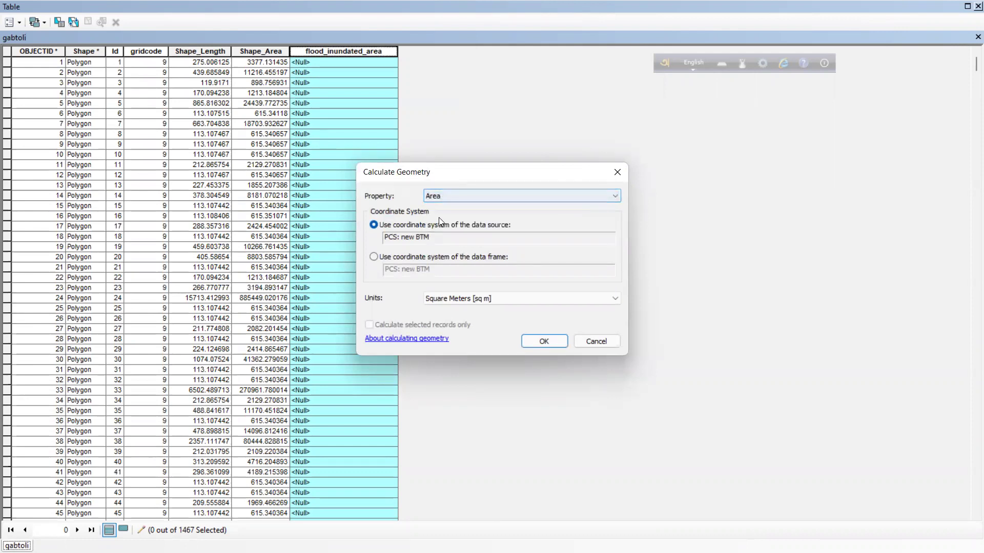
{"action": "left_click_drag", "start_coordinate": [470, 175], "coordinate": [443, 123]}
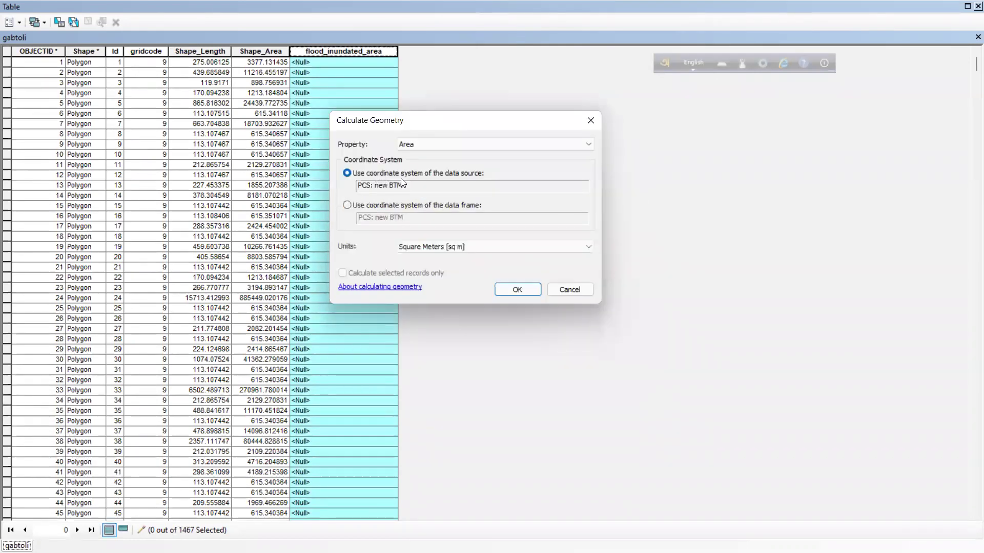
- Calculate the areas in square kilometers, agreeing to remove undo/redo information, and close the attribute table
{"action": "left_click", "coordinate": [458, 247]}
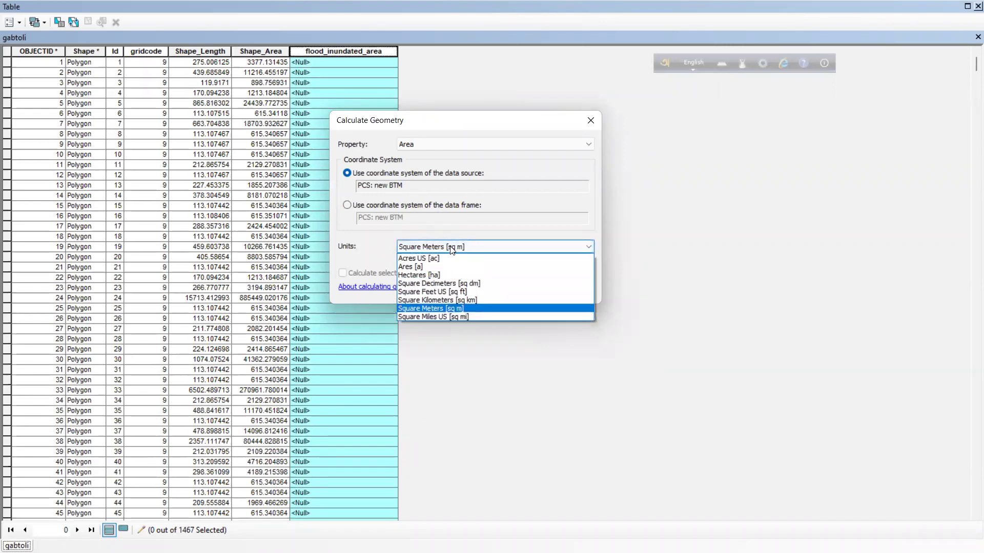
{"action": "left_click", "coordinate": [469, 301]}
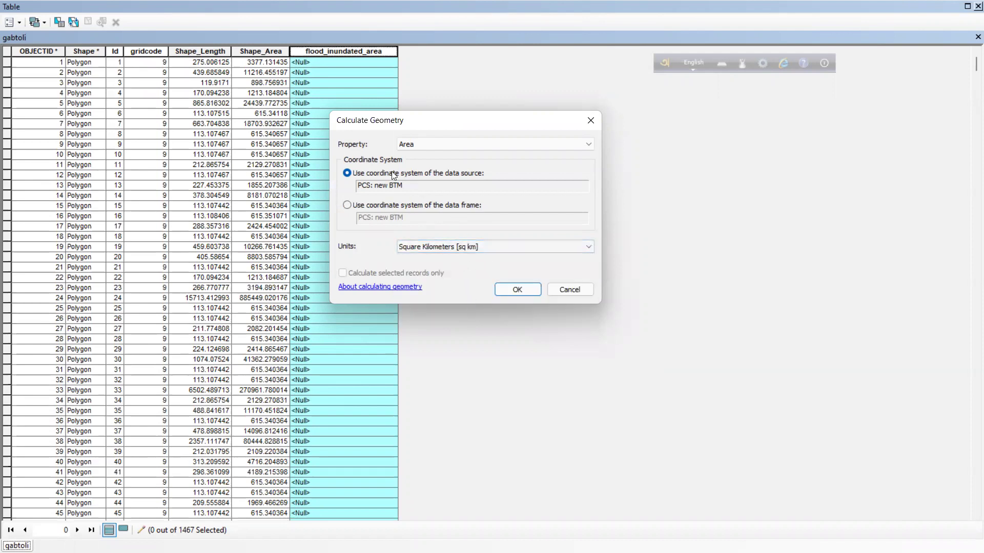
{"action": "left_click", "coordinate": [516, 290]}
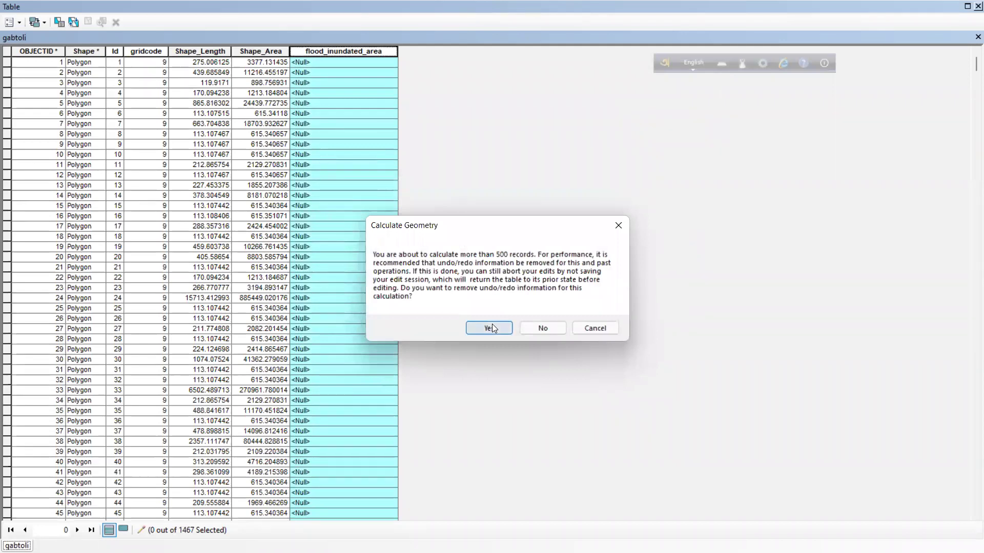
{"action": "left_click", "coordinate": [492, 326]}
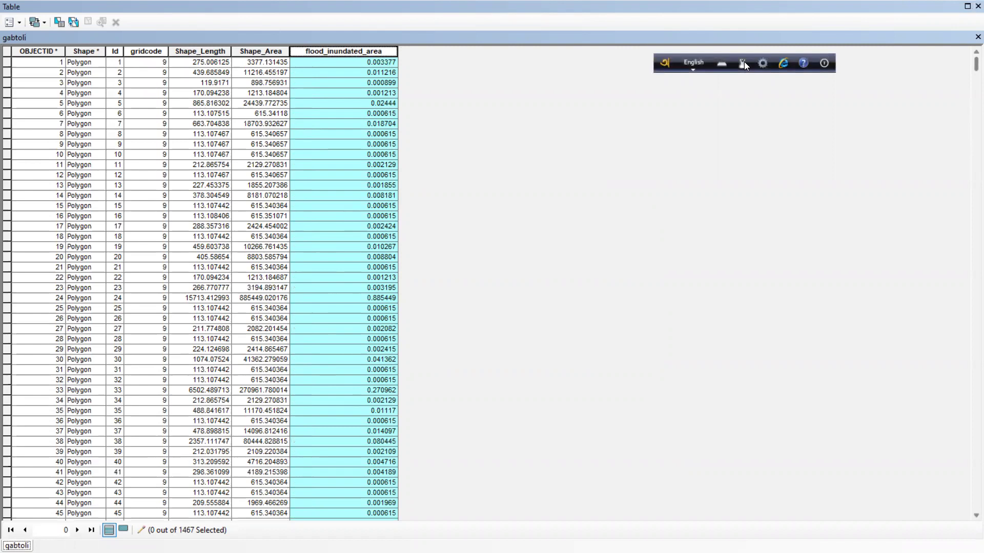
{"action": "left_click", "coordinate": [977, 6]}
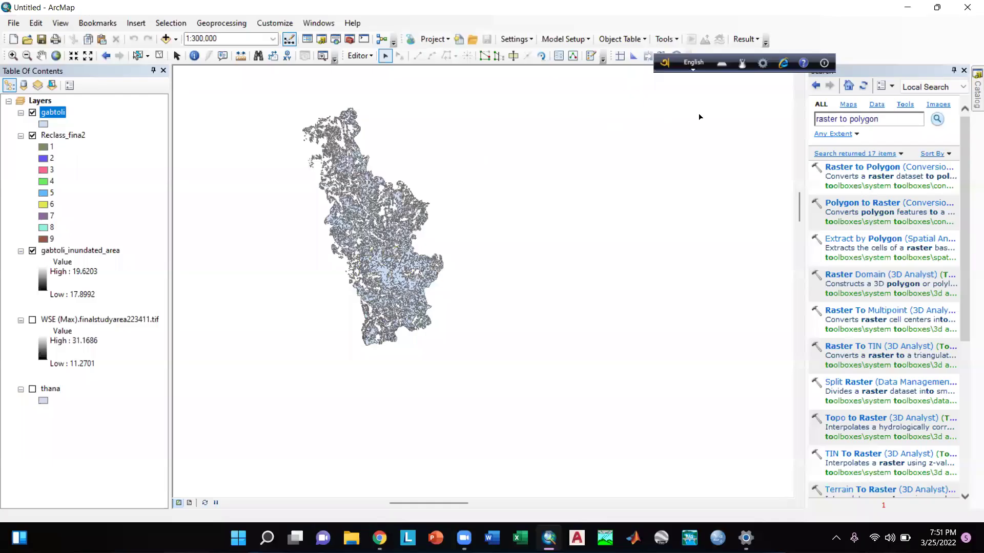
- Search for the "table to excel" tool and open Table To Excel with gabtoli as the input table
{"action": "left_click_drag", "start_coordinate": [894, 123], "coordinate": [804, 123]}
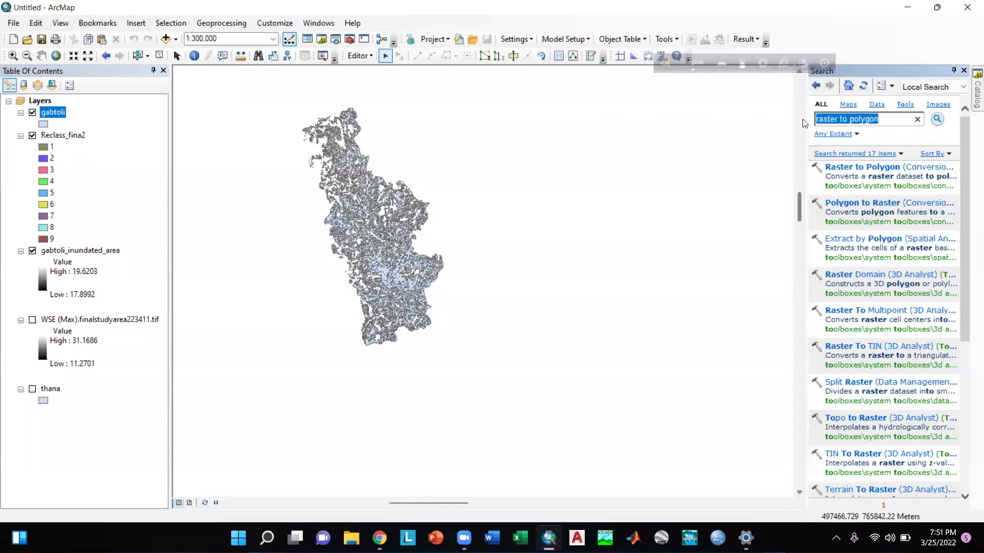
{"action": "key", "text": "BackSpace"}
{"action": "type", "text": "table to excel"}
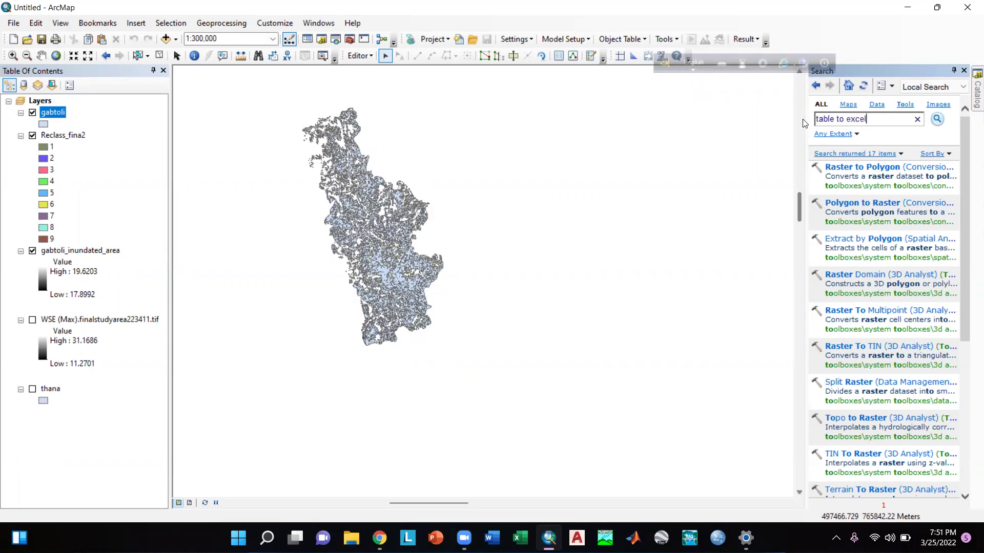
{"action": "key", "text": "Return"}
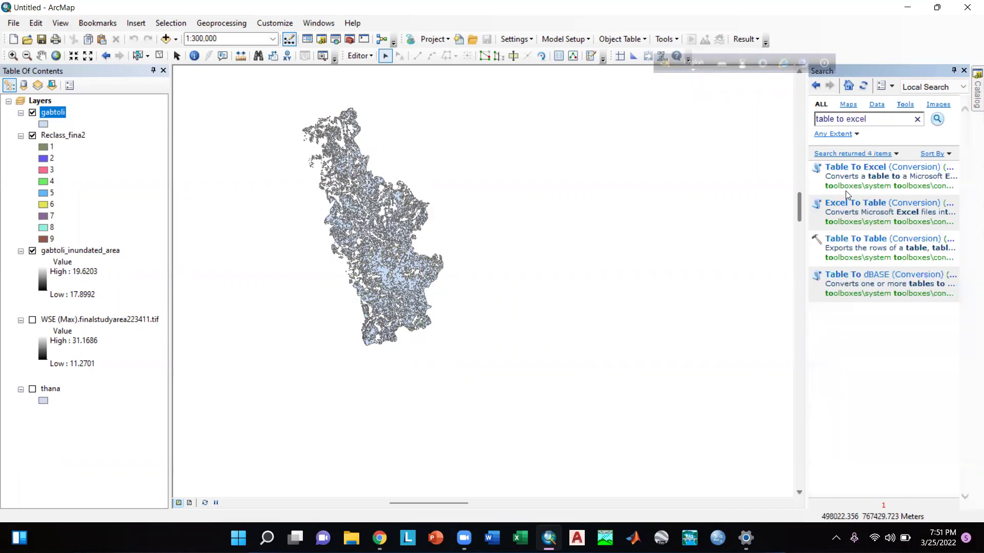
{"action": "left_click", "coordinate": [839, 169]}
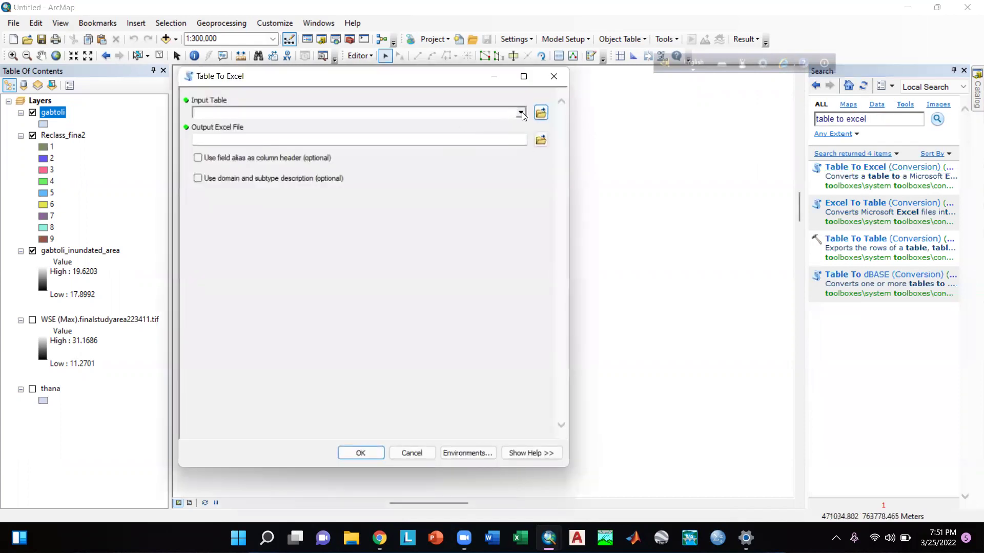
{"action": "left_click", "coordinate": [522, 113]}
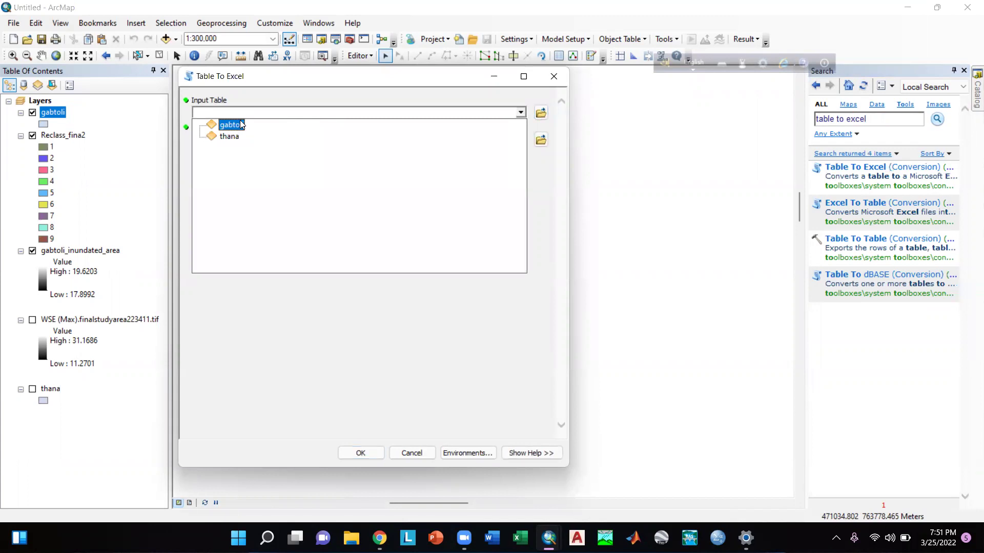
{"action": "left_click", "coordinate": [231, 128]}
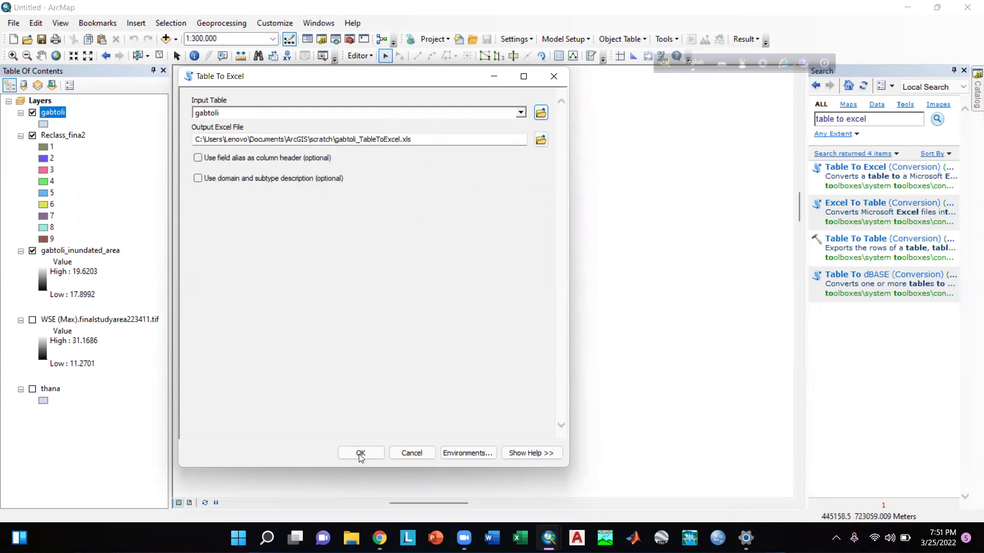
- Export the table to the Desktop as flood_inundated_area.xls and dismiss the completion report
{"action": "left_click", "coordinate": [542, 140]}
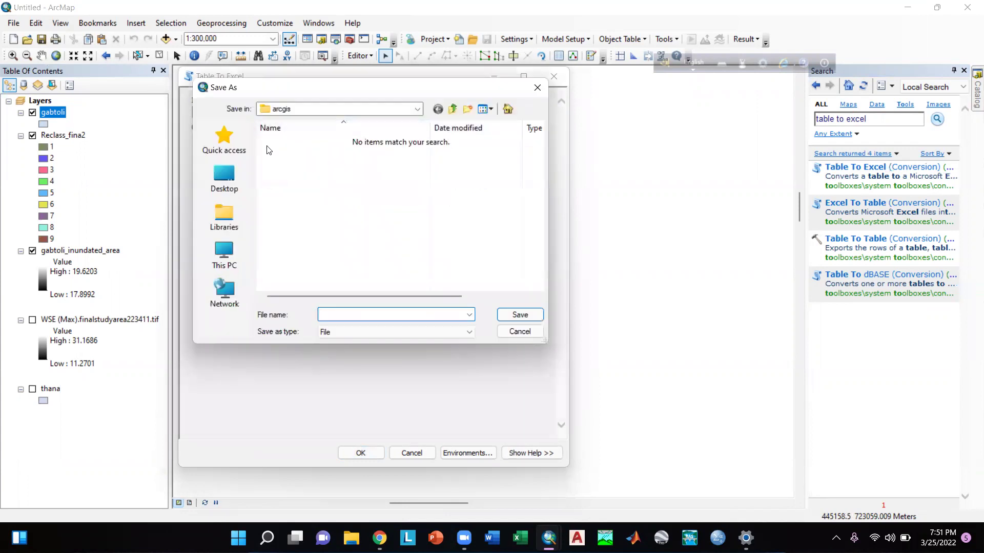
{"action": "left_click", "coordinate": [218, 185]}
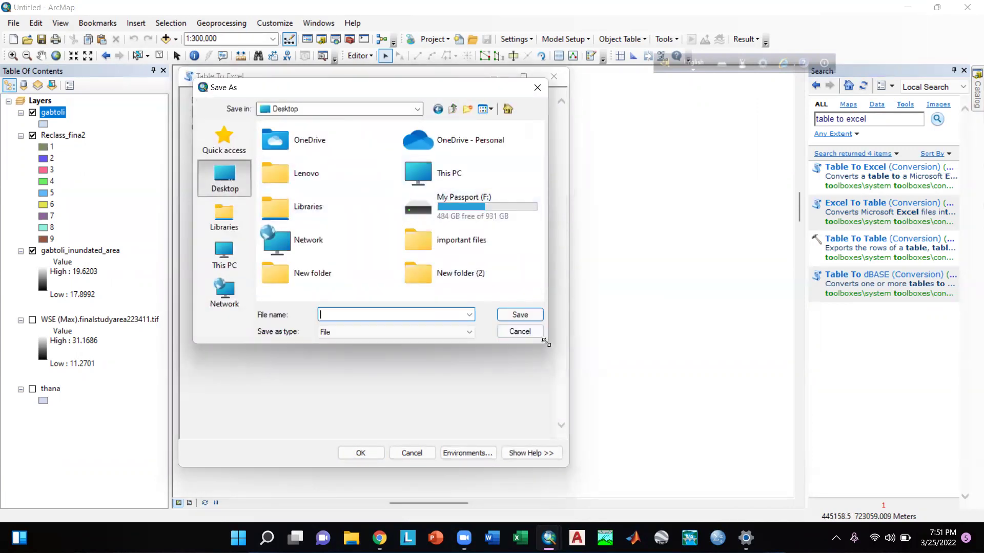
{"action": "left_click_drag", "start_coordinate": [546, 342], "coordinate": [581, 366]}
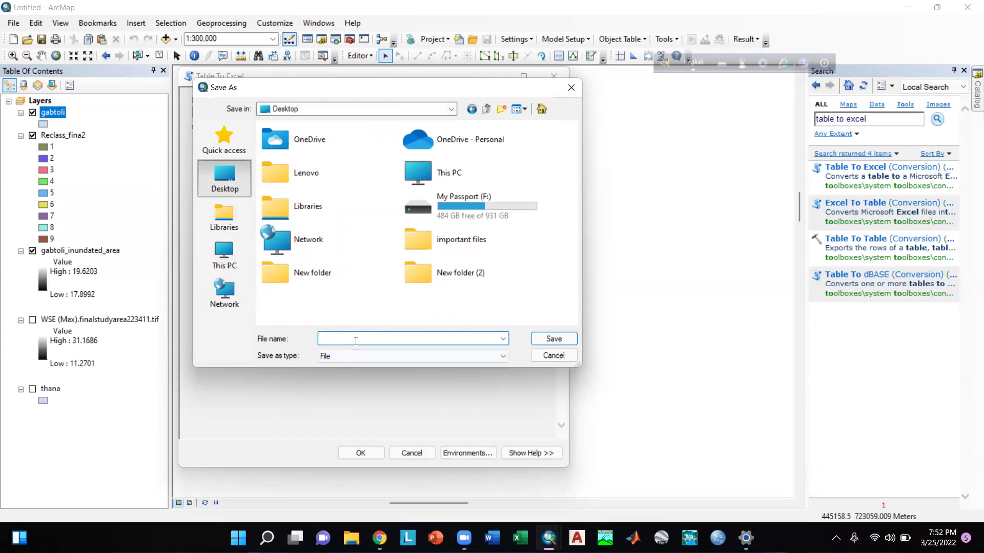
{"action": "type", "text": "flood_inundated_area"}
{"action": "left_click", "coordinate": [548, 339]}
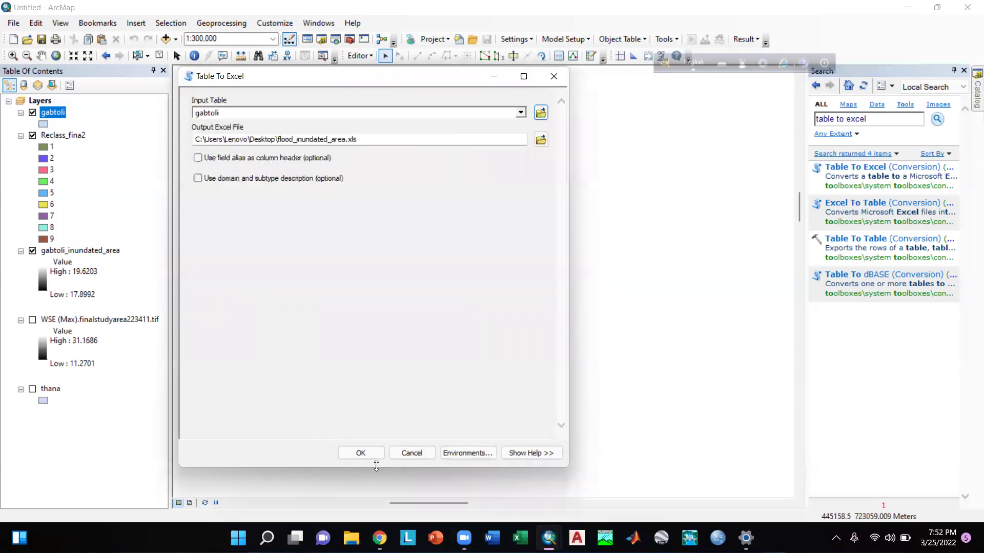
{"action": "left_click", "coordinate": [360, 453]}
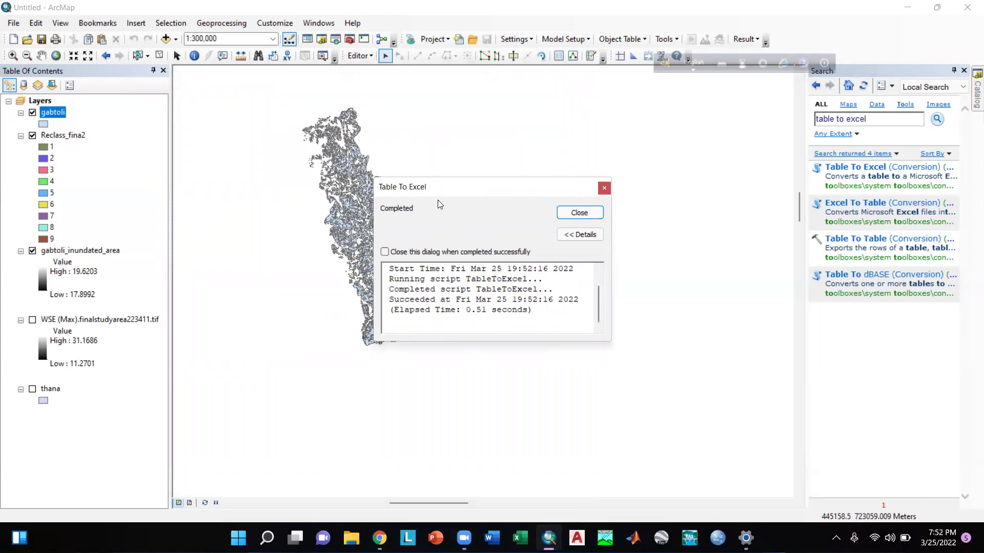
{"action": "left_click", "coordinate": [607, 191]}
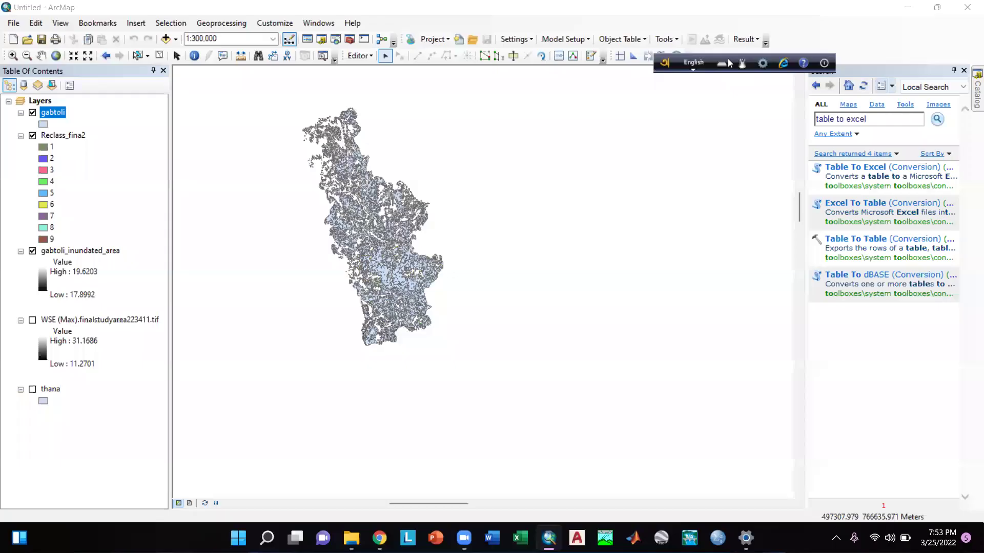
- Switch to WPS Office by opening flood_inundated_area.xls from the desktop, and review the flood_inundated_area column down to its last row
{"action": "left_click", "coordinate": [906, 12]}
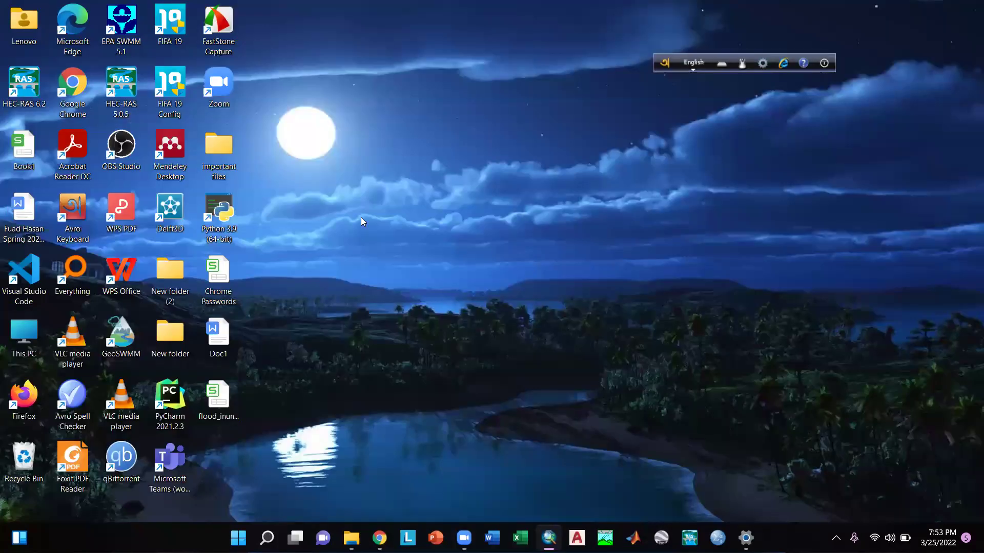
{"action": "double_click", "coordinate": [225, 408]}
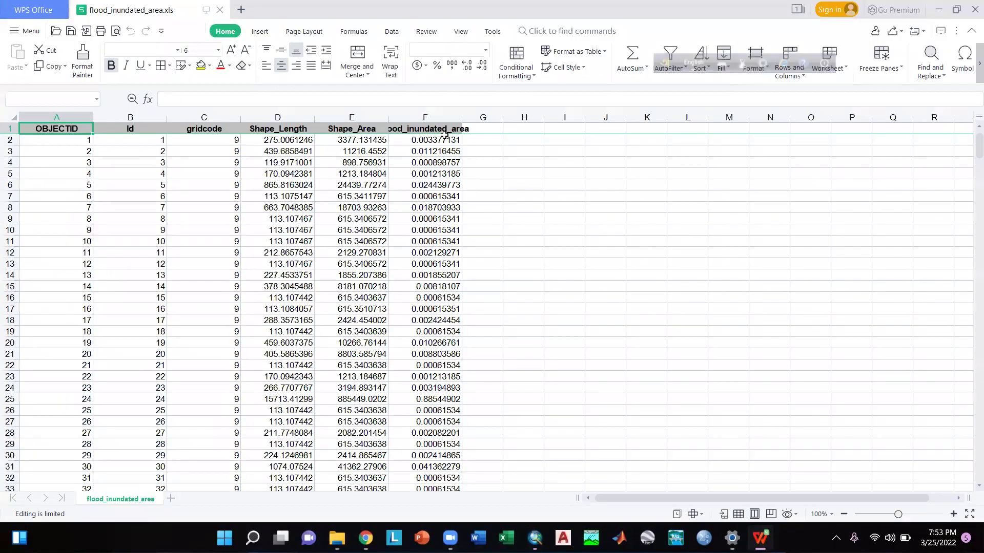
{"action": "left_click_drag", "start_coordinate": [508, 120], "coordinate": [507, 493]}
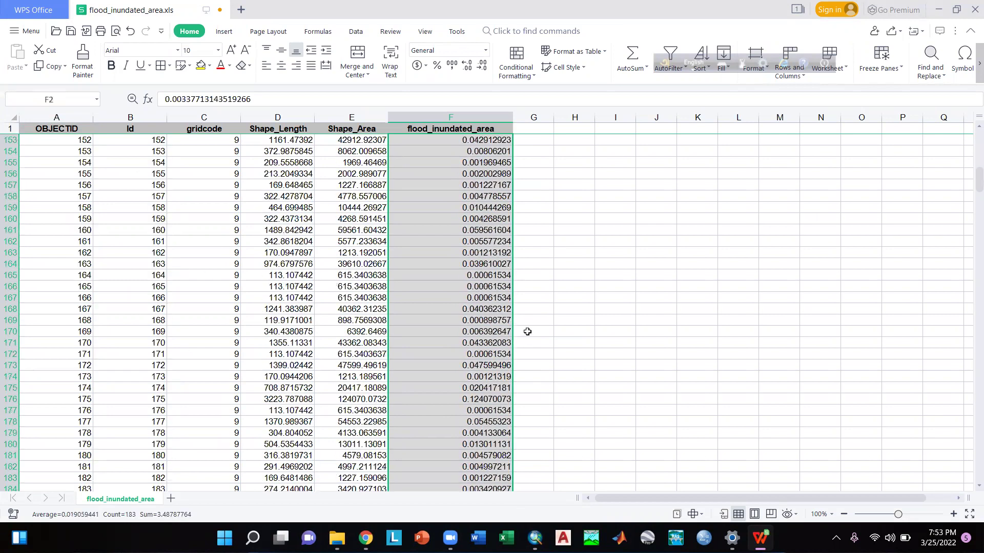
{"action": "scroll", "coordinate": [970, 186], "scroll_direction": "up", "scroll_amount": 9}
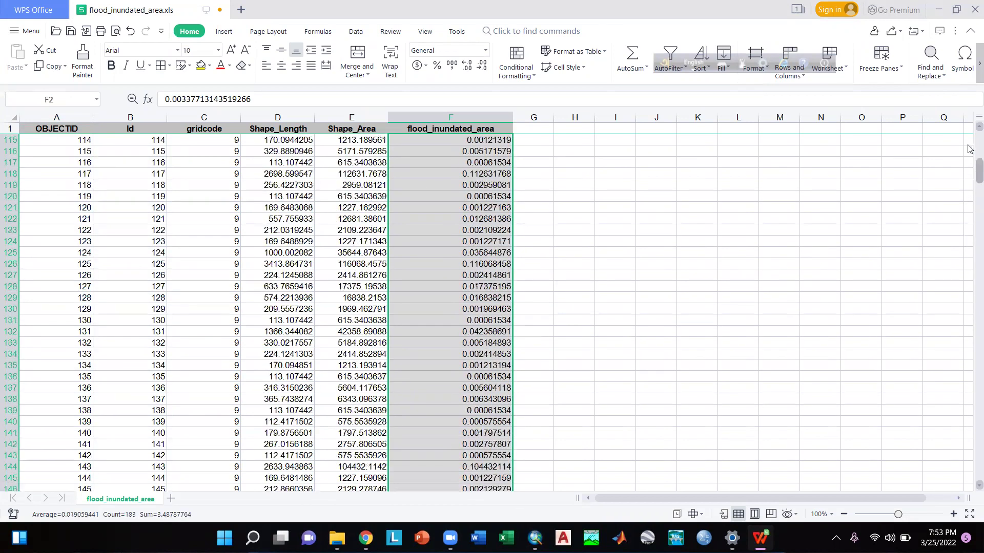
{"action": "scroll", "coordinate": [970, 294], "scroll_direction": "down", "scroll_amount": 20}
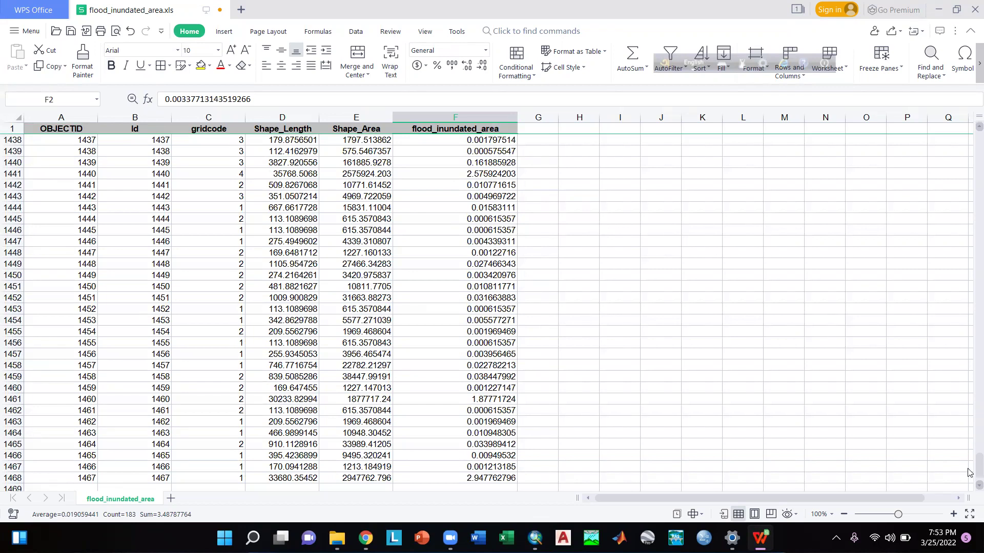
{"action": "left_click_drag", "start_coordinate": [970, 475], "coordinate": [970, 132]}
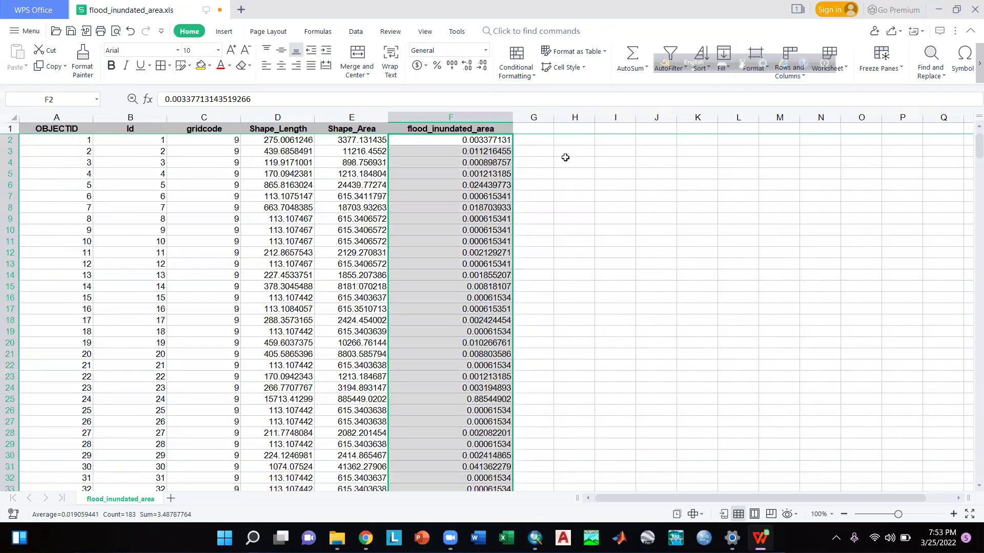
- Enter the formula =SUM(F2:F1468) in cell G2 to total the flood_inundated_area column
{"action": "left_click", "coordinate": [615, 185]}
{"action": "left_click", "coordinate": [527, 140]}
{"action": "type", "text": "="}
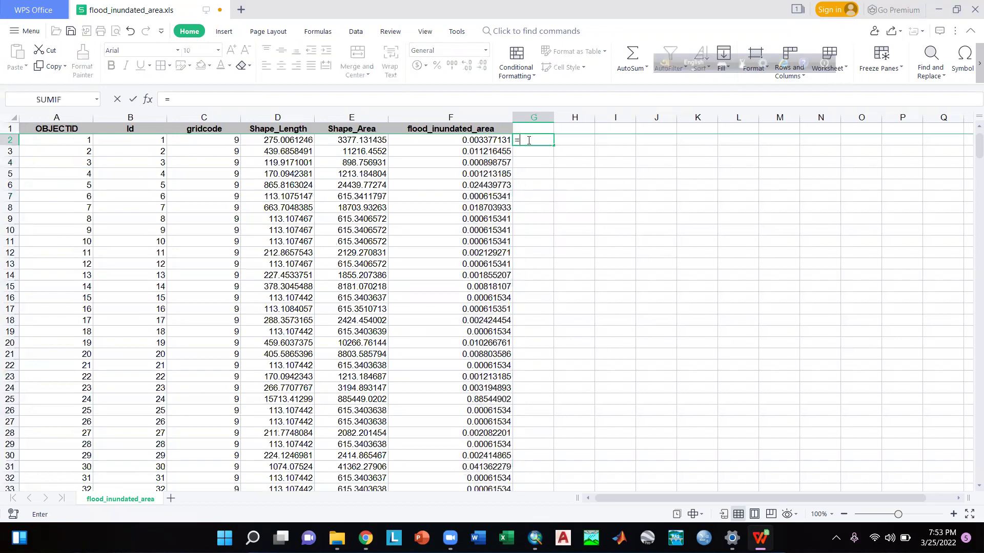
{"action": "type", "text": "sum"}
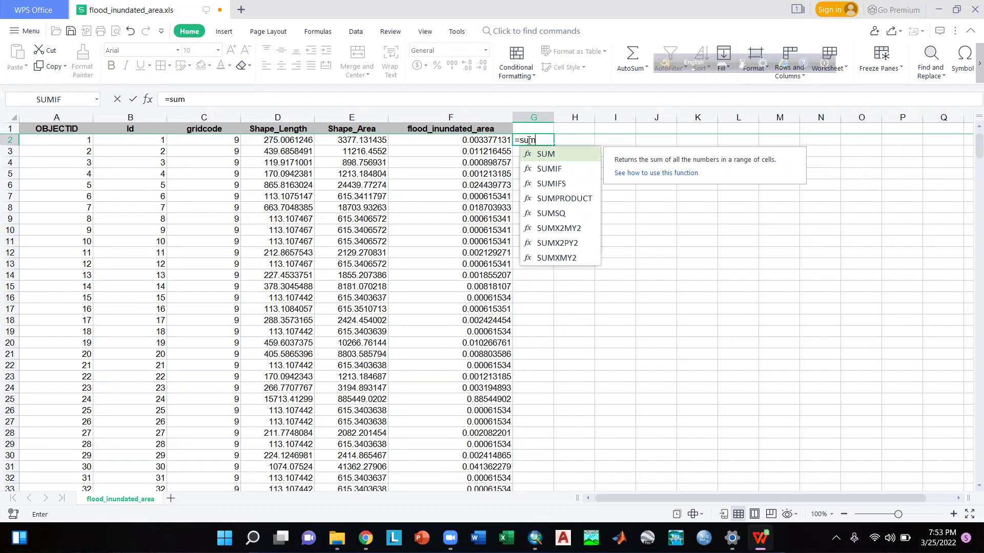
{"action": "type", "text": "("}
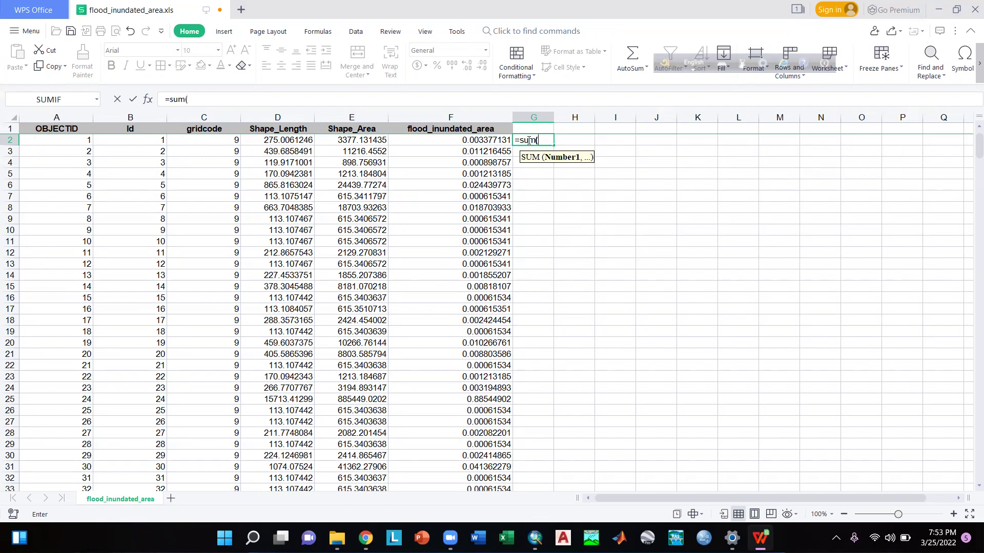
{"action": "type", "text": "F"}
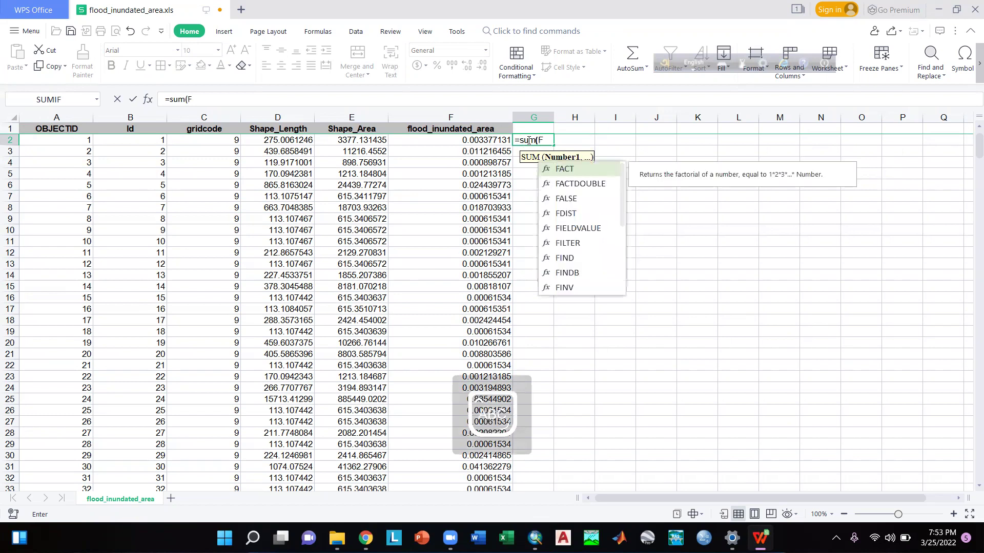
{"action": "key", "text": "BackSpace"}
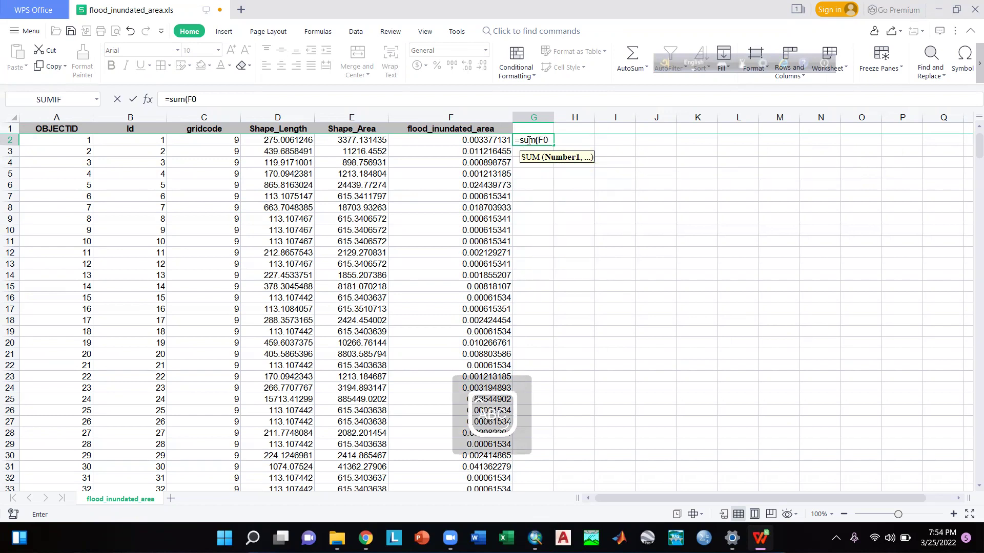
{"action": "type", "text": "F2"}
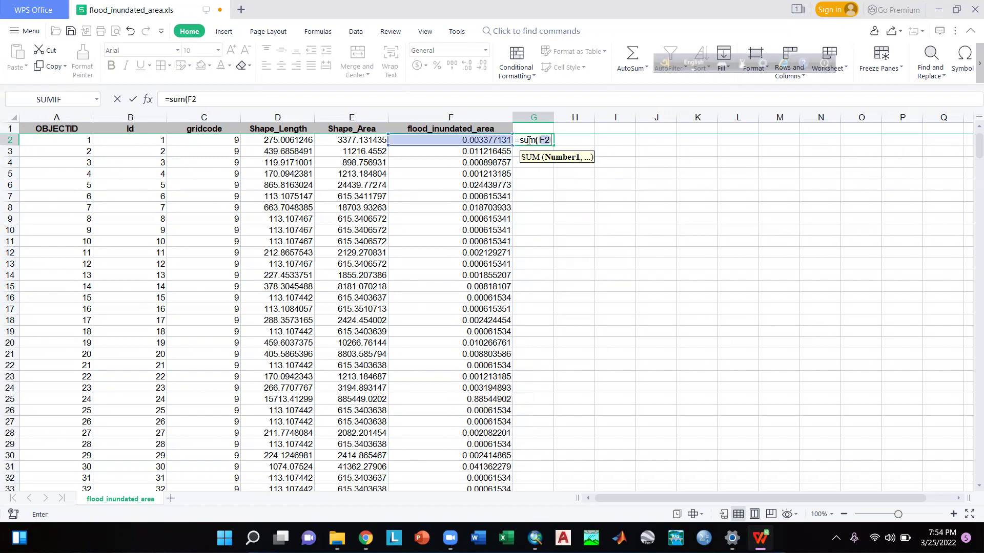
{"action": "type", "text": ":F"}
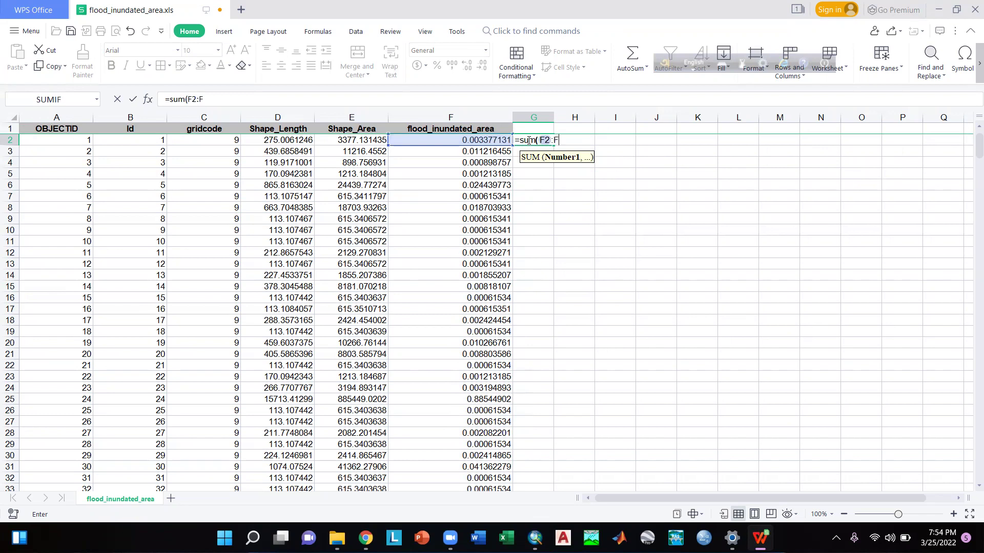
{"action": "type", "text": "14"}
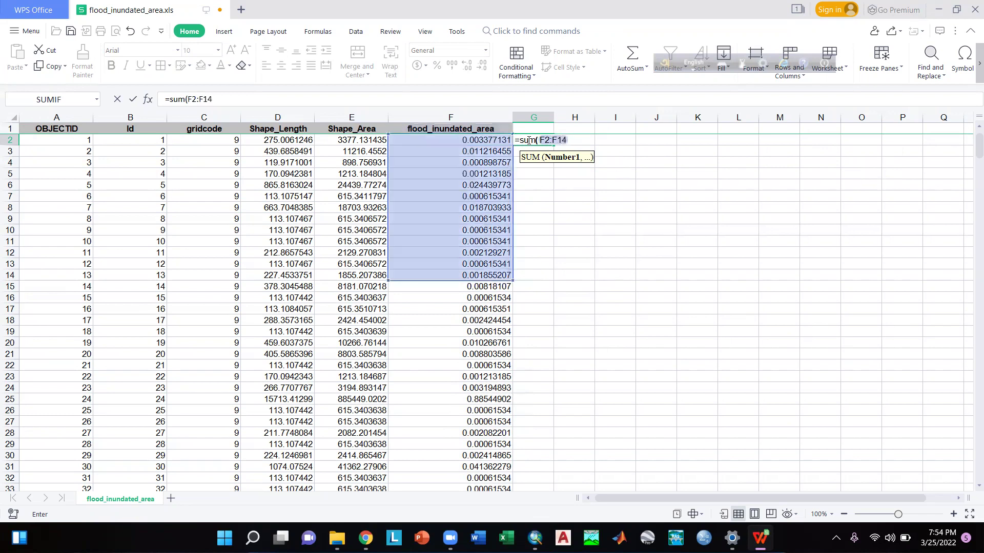
{"action": "left_click_drag", "start_coordinate": [973, 146], "coordinate": [971, 354]}
{"action": "left_click_drag", "start_coordinate": [969, 471], "coordinate": [971, 114]}
{"action": "type", "text": "68"}
{"action": "type", "text": ")"}
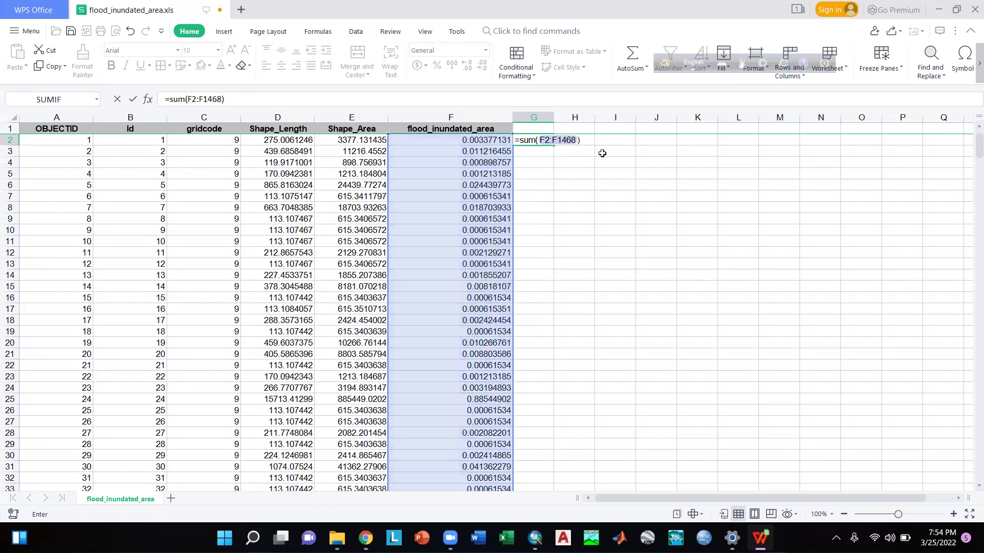
{"action": "scroll", "coordinate": [969, 160], "scroll_direction": "down", "scroll_amount": 2}
{"action": "scroll", "coordinate": [969, 161], "scroll_direction": "down", "scroll_amount": 20}
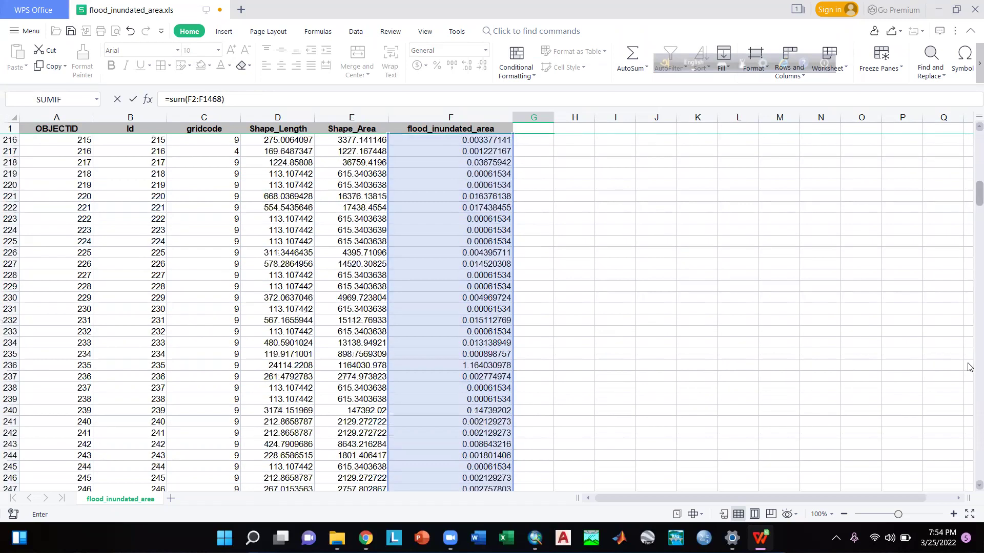
{"action": "scroll", "coordinate": [969, 206], "scroll_direction": "up", "scroll_amount": 20}
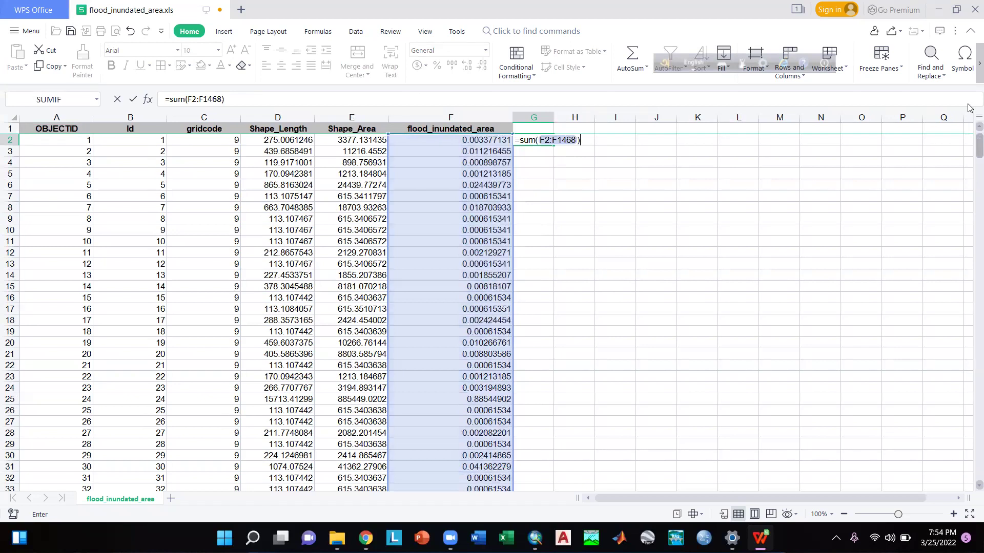
{"action": "key", "text": "Return"}
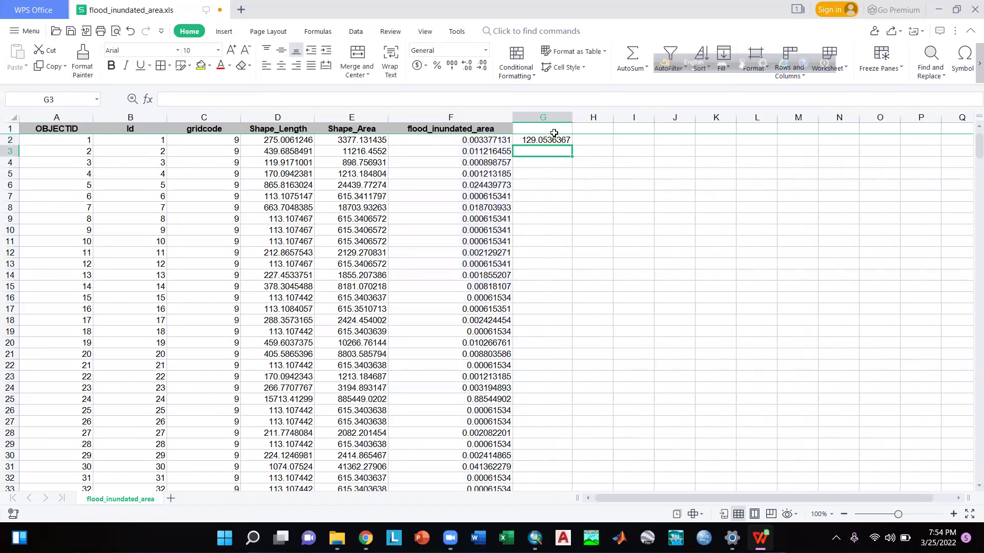
- Add the header flood_inundation_area(Sq_km) in cell G1 and widen column G to fit it
{"action": "left_click", "coordinate": [556, 173]}
{"action": "left_click_drag", "start_coordinate": [574, 123], "coordinate": [605, 123]}
{"action": "left_click", "coordinate": [572, 127]}
{"action": "key", "text": "Caps_Lock"}
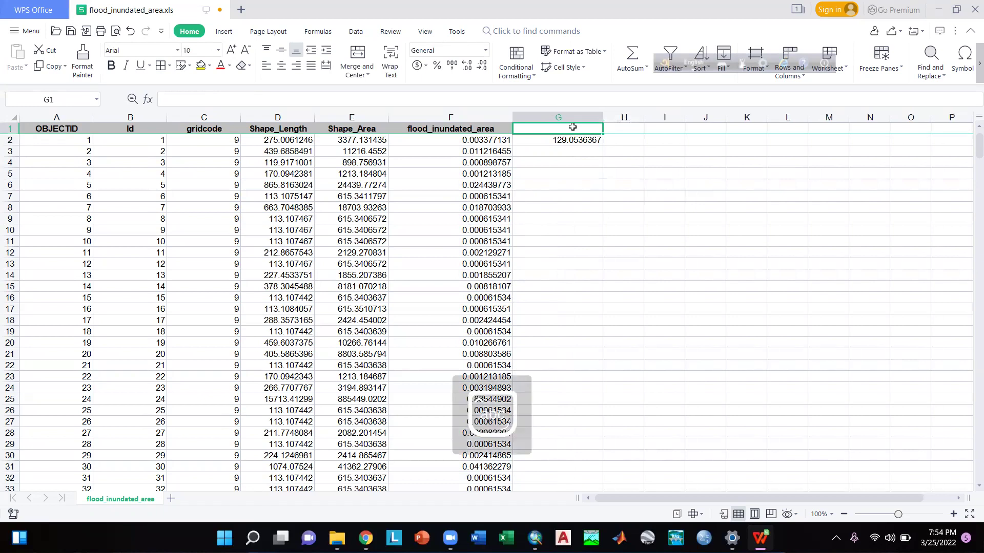
{"action": "type", "text": "flood"}
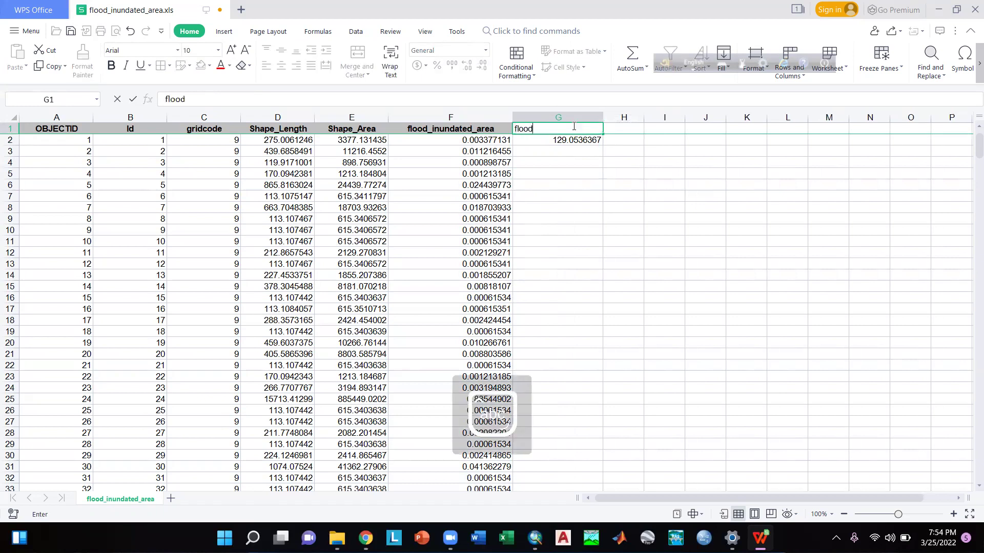
{"action": "type", "text": "_inundation_area("}
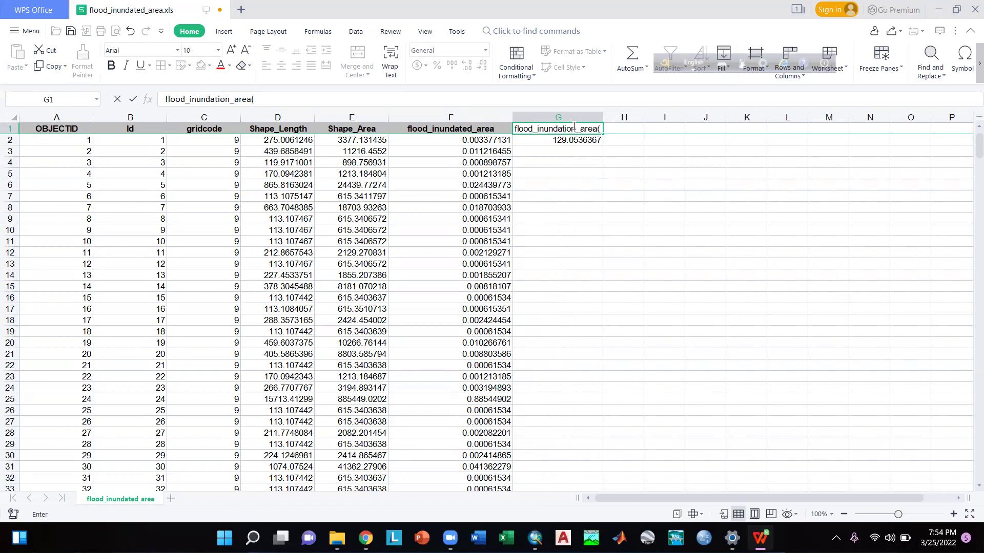
{"action": "key", "text": "Caps_Lock"}
{"action": "type", "text": "S"}
{"action": "key", "text": "Caps_Lock"}
{"action": "type", "text": "q"}
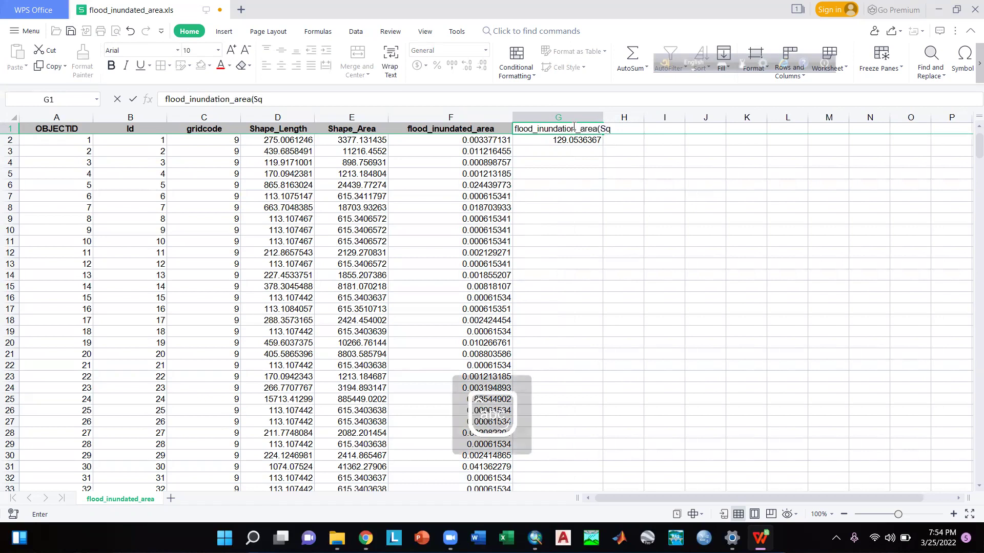
{"action": "type", "text": "_km"}
{"action": "left_click", "coordinate": [611, 242]}
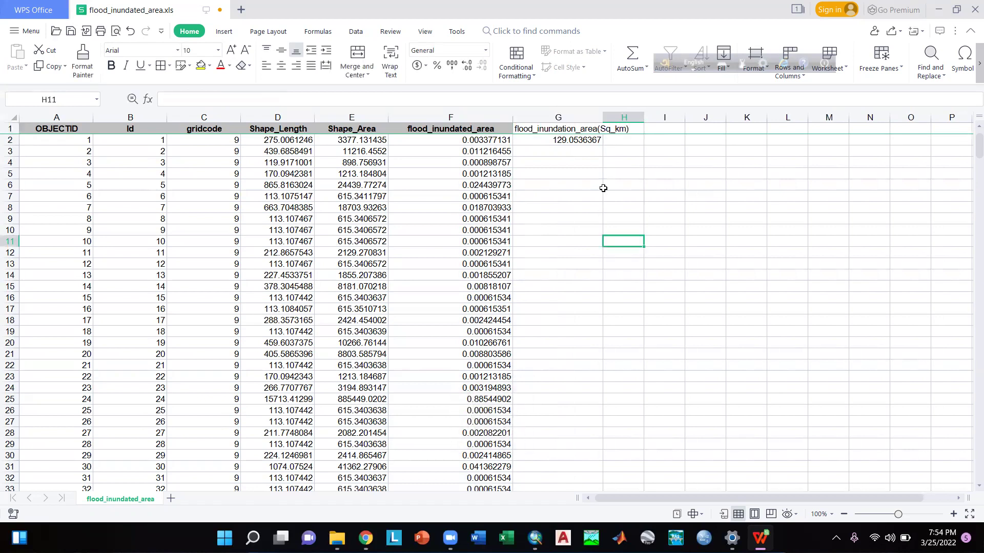
{"action": "double_click", "coordinate": [605, 121]}
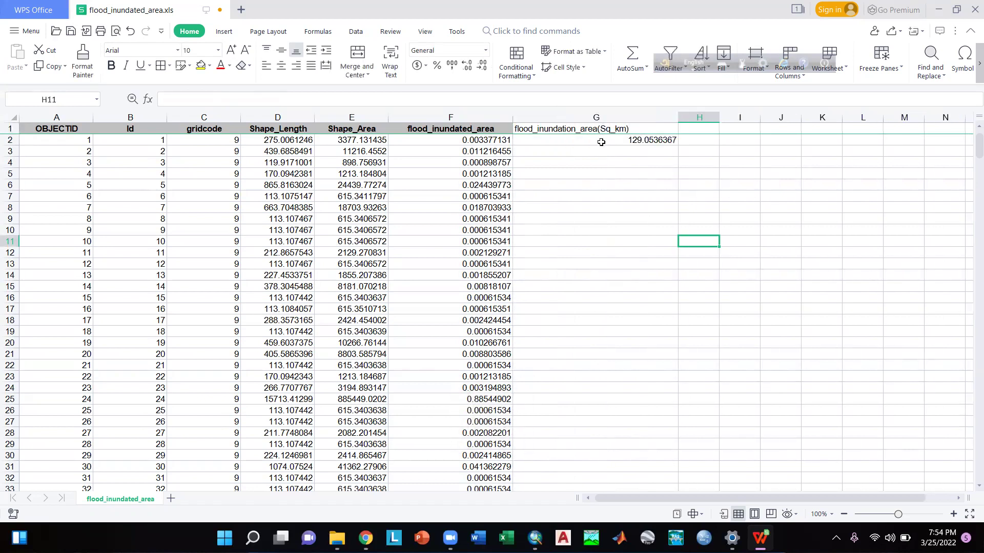
{"action": "left_click", "coordinate": [602, 142]}
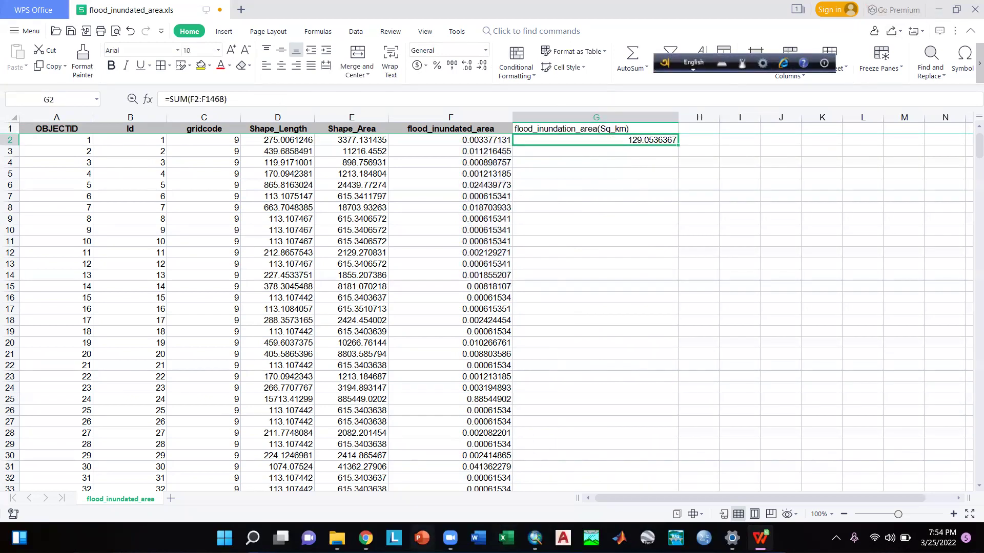
- Switch to ArcMap and turn on the thana layer's visibility
{"action": "mouse_move", "coordinate": [535, 538]}
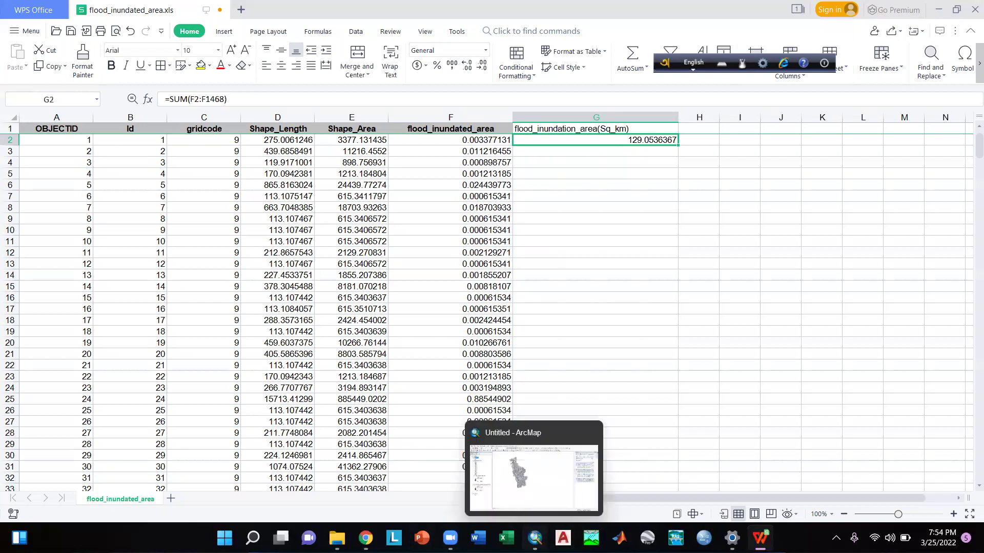
{"action": "left_click", "coordinate": [547, 484]}
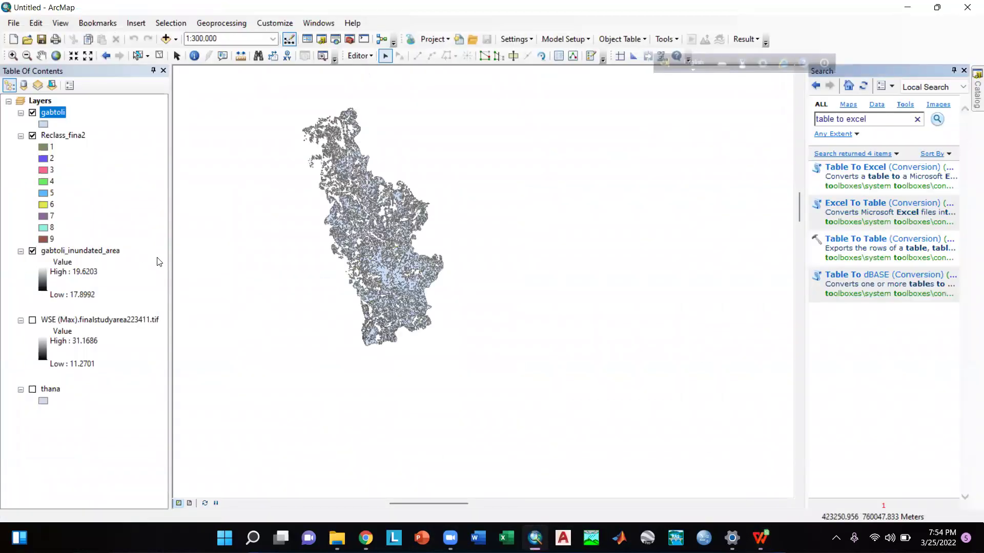
{"action": "left_click", "coordinate": [33, 390]}
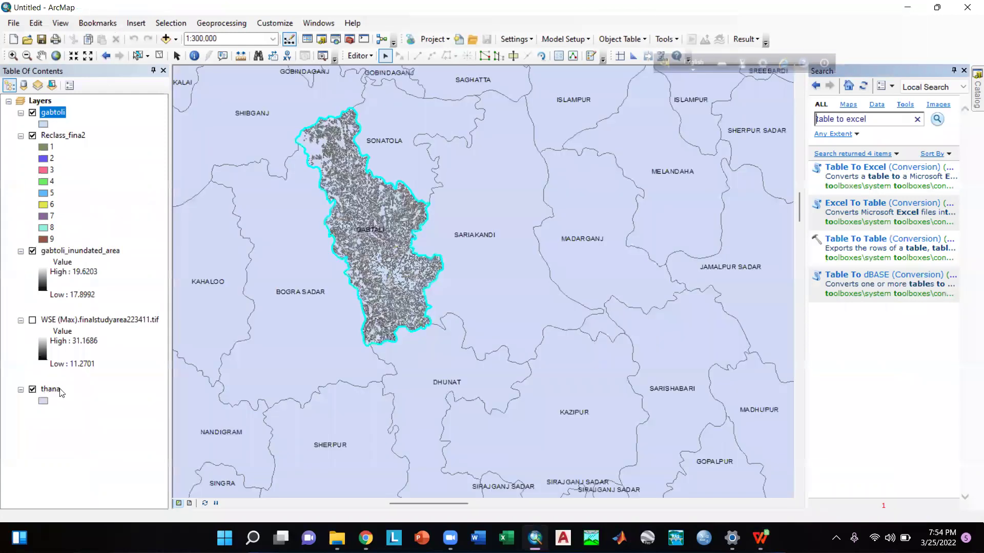
- Look up the AREA_SQKM value of the selected GABTALI record in the thana attribute table, closing the table when done
{"action": "left_click", "coordinate": [53, 393]}
{"action": "right_click", "coordinate": [54, 393]}
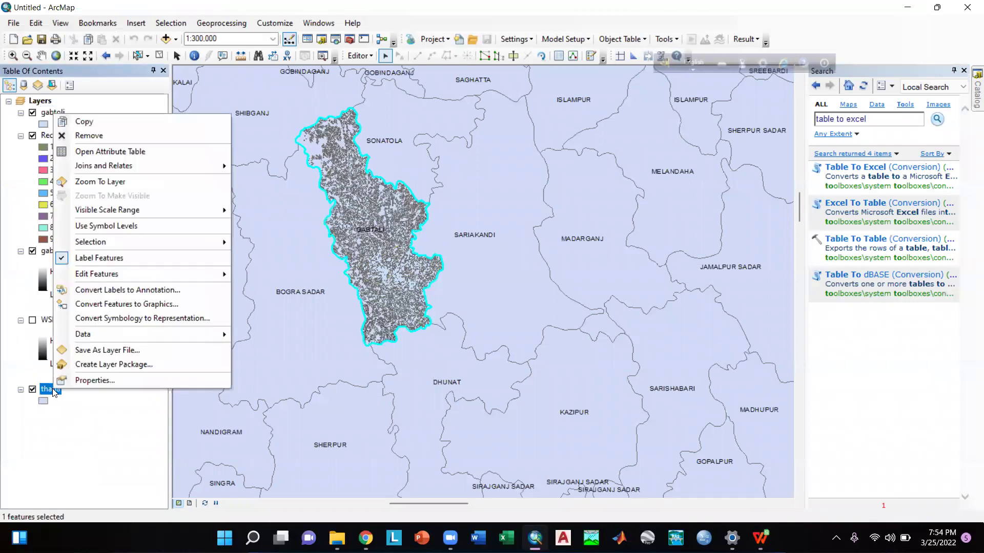
{"action": "left_click", "coordinate": [118, 151]}
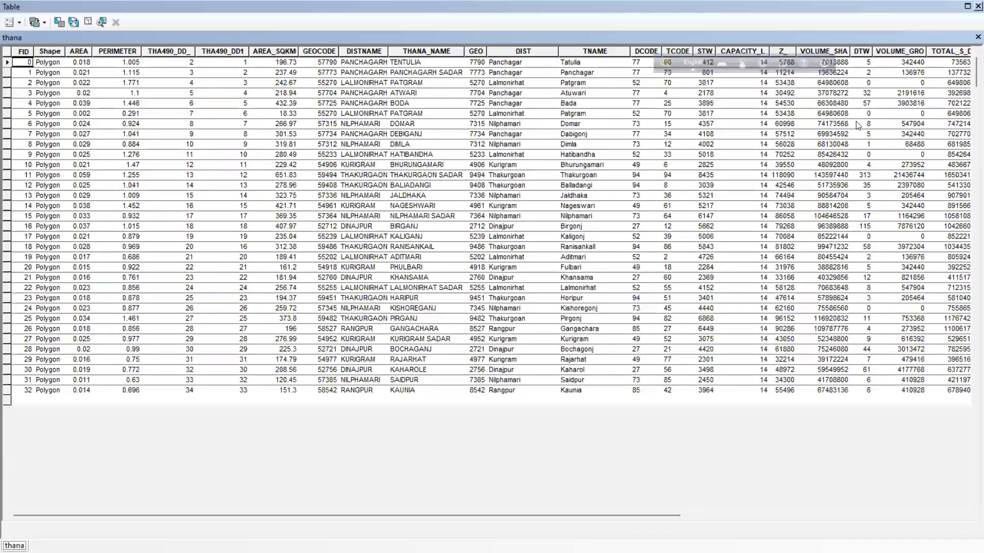
{"action": "left_click_drag", "start_coordinate": [971, 116], "coordinate": [971, 144]}
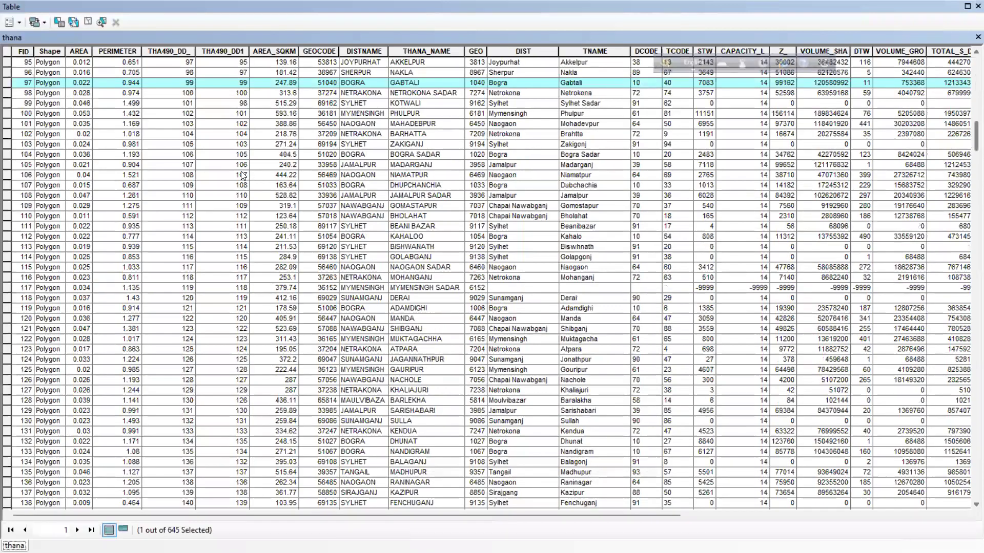
{"action": "scroll", "coordinate": [61, 199], "scroll_direction": "up", "scroll_amount": 4}
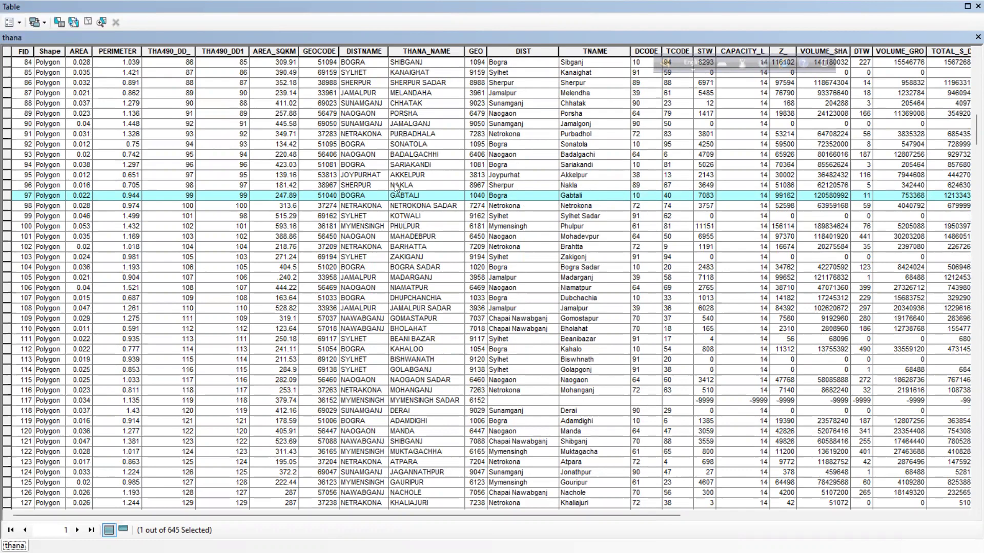
{"action": "left_click", "coordinate": [977, 37]}
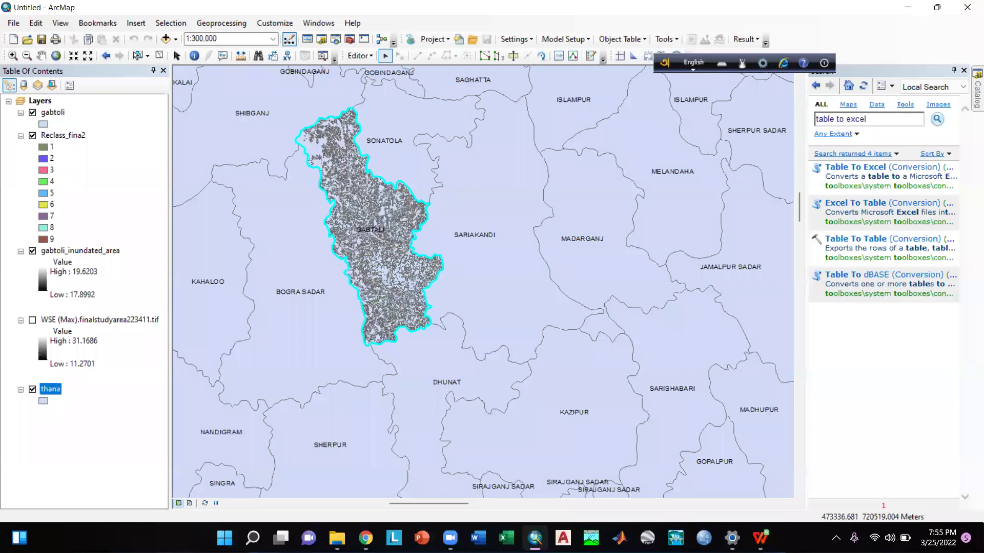
- Switch to WPS Office, widen column H and enter the header total_area_gabtoli(sq_km) in cell H1
{"action": "left_click", "coordinate": [760, 538]}
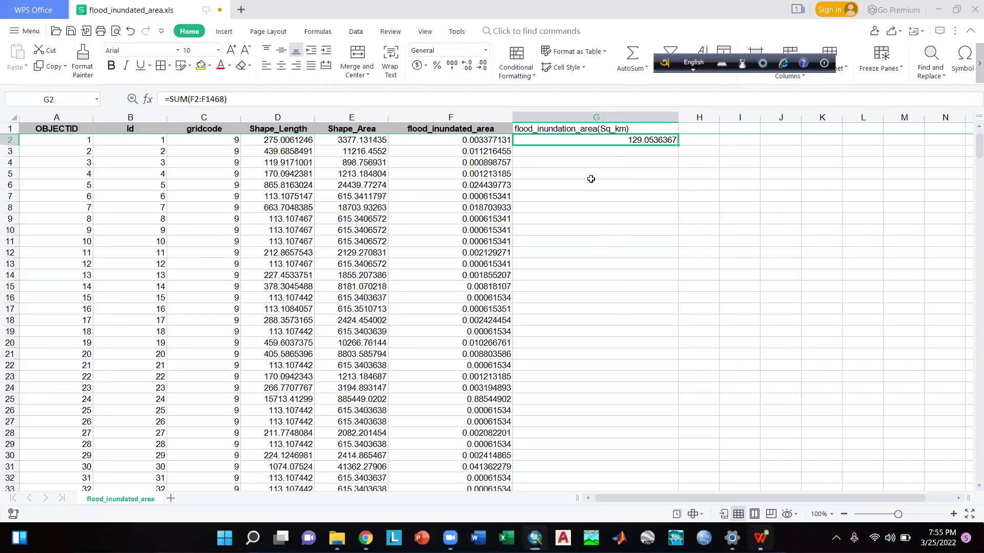
{"action": "left_click", "coordinate": [695, 141]}
{"action": "left_click_drag", "start_coordinate": [722, 119], "coordinate": [755, 119]}
{"action": "left_click", "coordinate": [726, 129]}
{"action": "type", "text": "total_area_gabtoli"}
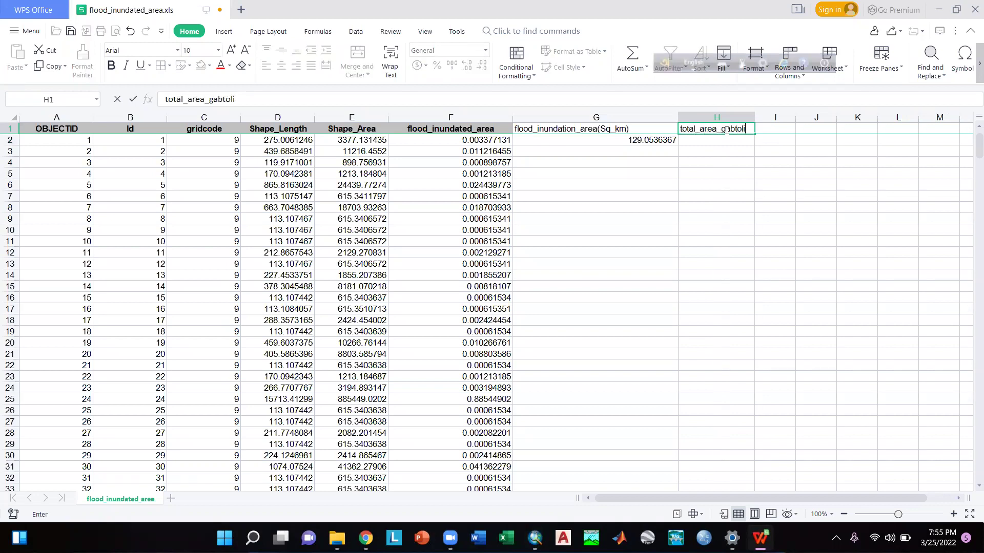
{"action": "type", "text": "(sq_km"}
{"action": "key", "text": "Return"}
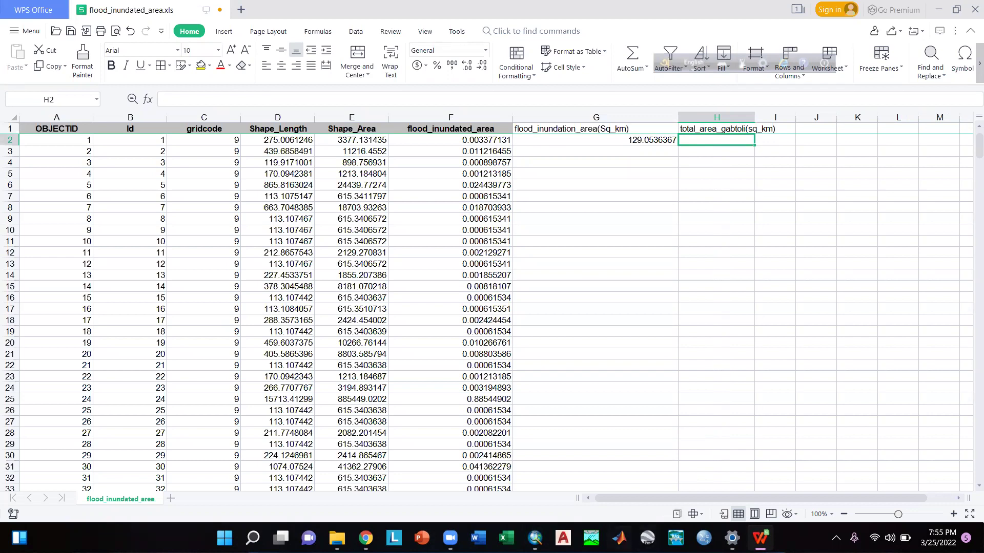
- Switch to ArcMap, recheck GABTALI's AREA_SQKM in the thana attribute table, and return to the WPS Office spreadsheet
{"action": "mouse_move", "coordinate": [535, 538]}
{"action": "left_click", "coordinate": [557, 496]}
{"action": "right_click", "coordinate": [57, 389]}
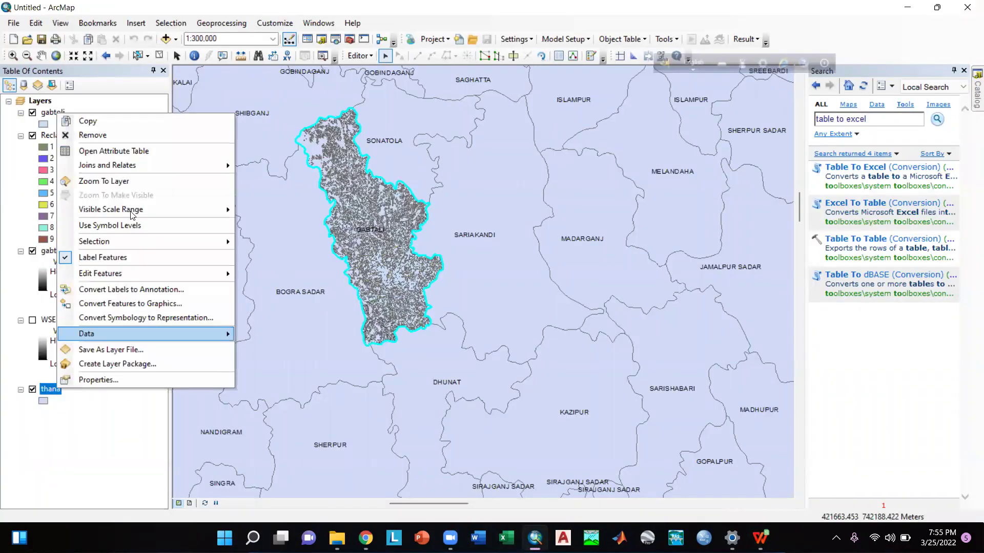
{"action": "left_click", "coordinate": [136, 151]}
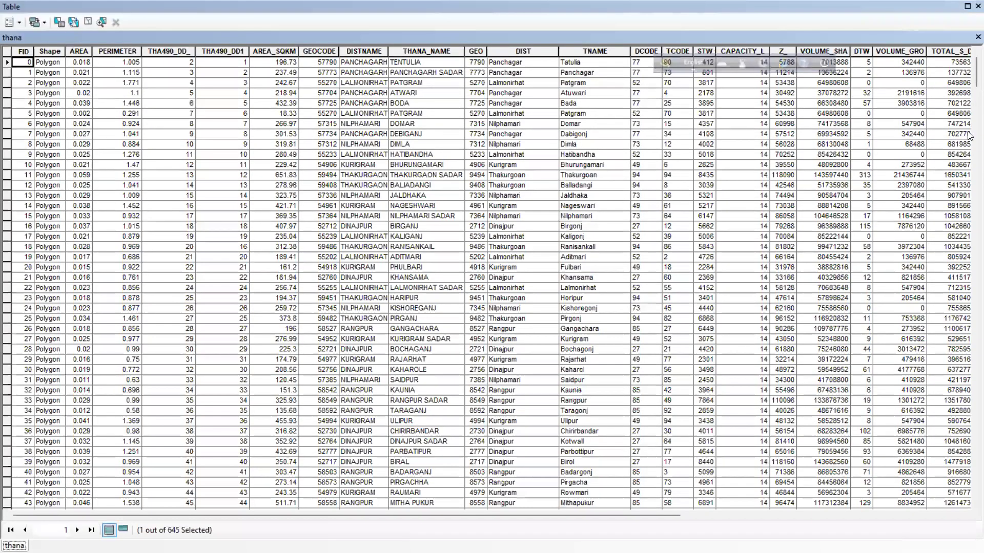
{"action": "scroll", "coordinate": [292, 264], "scroll_direction": "down", "scroll_amount": 20}
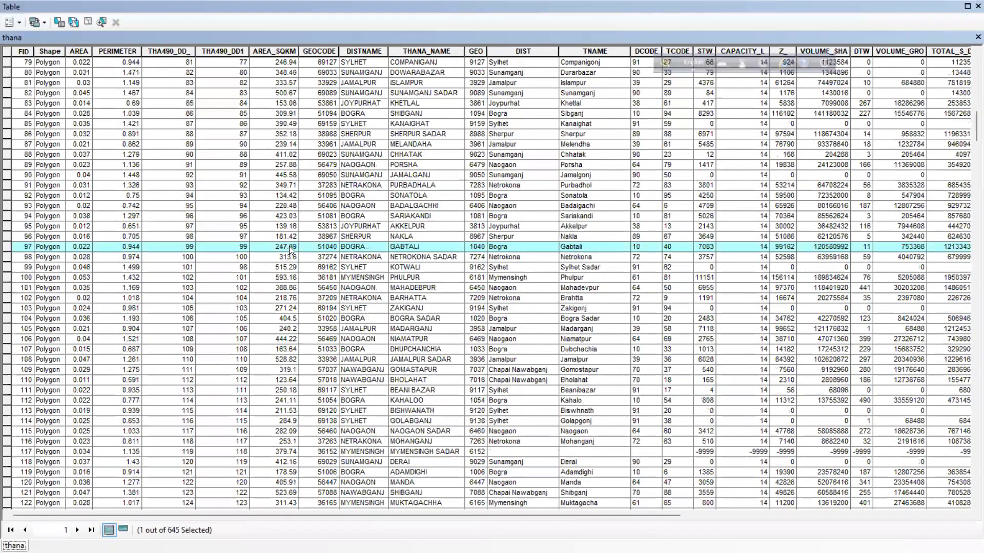
{"action": "left_click", "coordinate": [978, 6]}
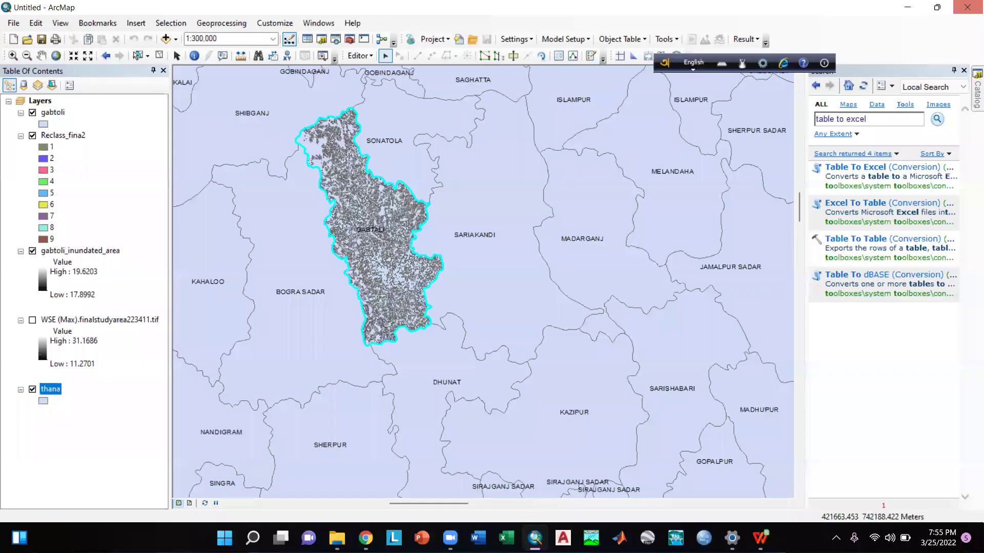
{"action": "left_click", "coordinate": [760, 538]}
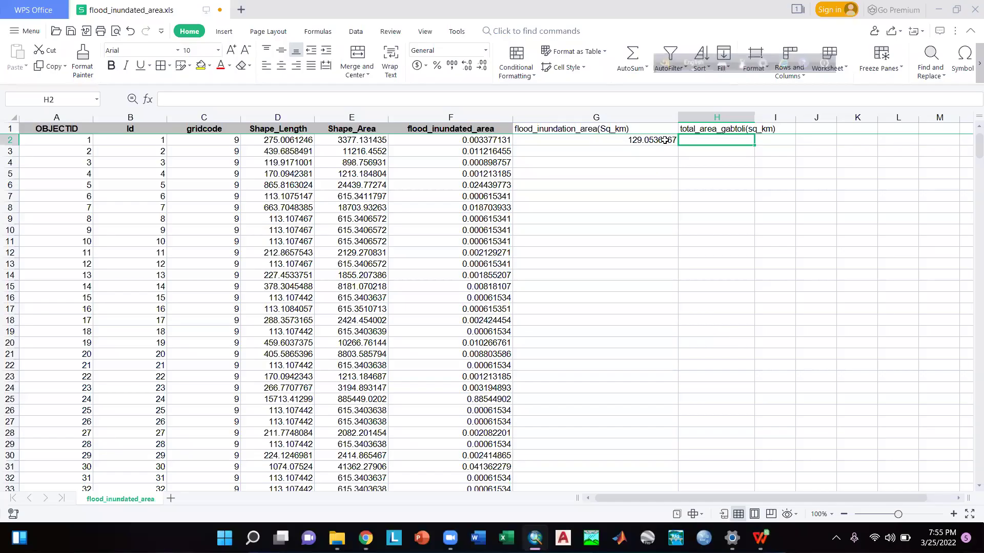
- Enter 247.89 as the total Gabtoli area in cell H2 and widen column H to fit its header
{"action": "type", "text": "247.89"}
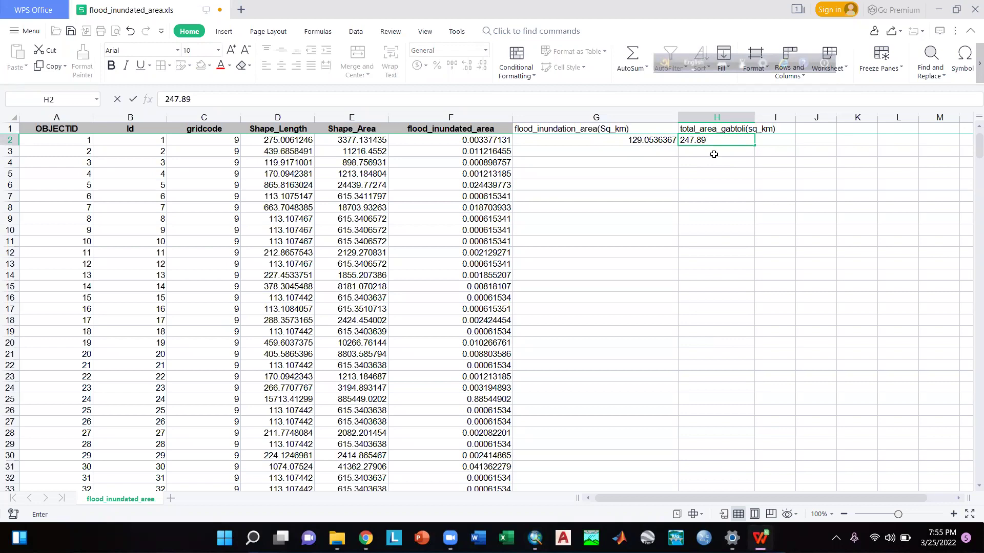
{"action": "left_click", "coordinate": [717, 207]}
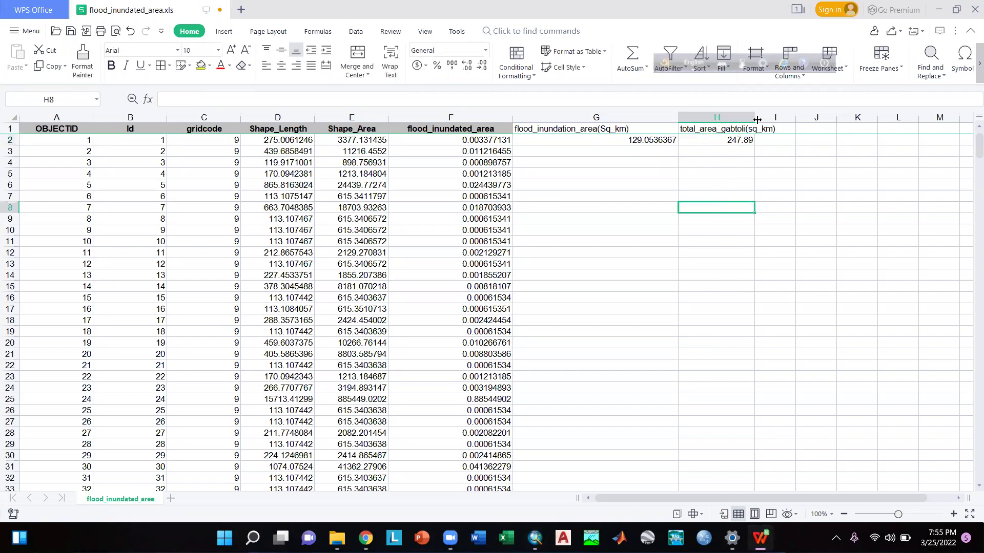
{"action": "left_click_drag", "start_coordinate": [756, 120], "coordinate": [821, 133]}
- Divide the flood inundation area by the total area in cell I2 with the formula =G2/H2, and widen column I
{"action": "left_click", "coordinate": [838, 138]}
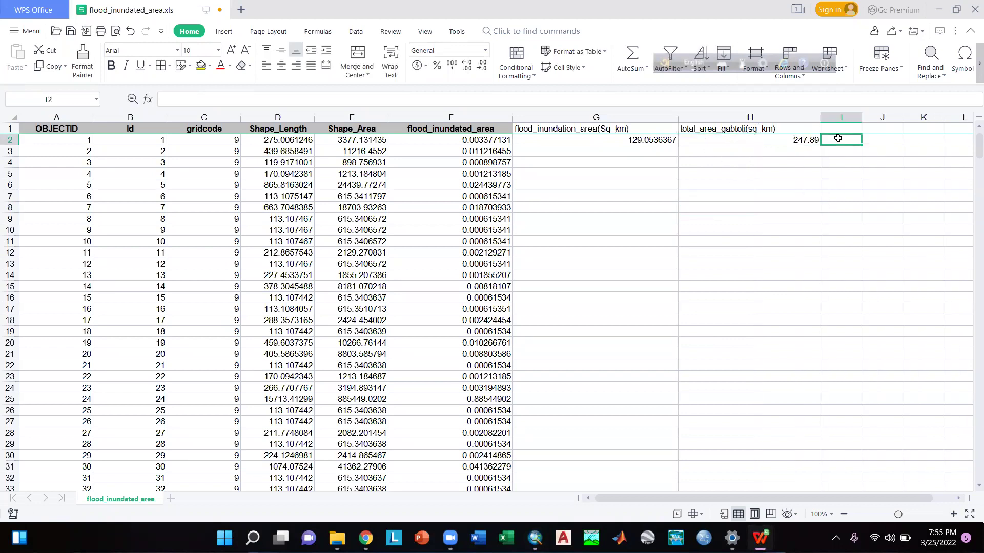
{"action": "type", "text": "="}
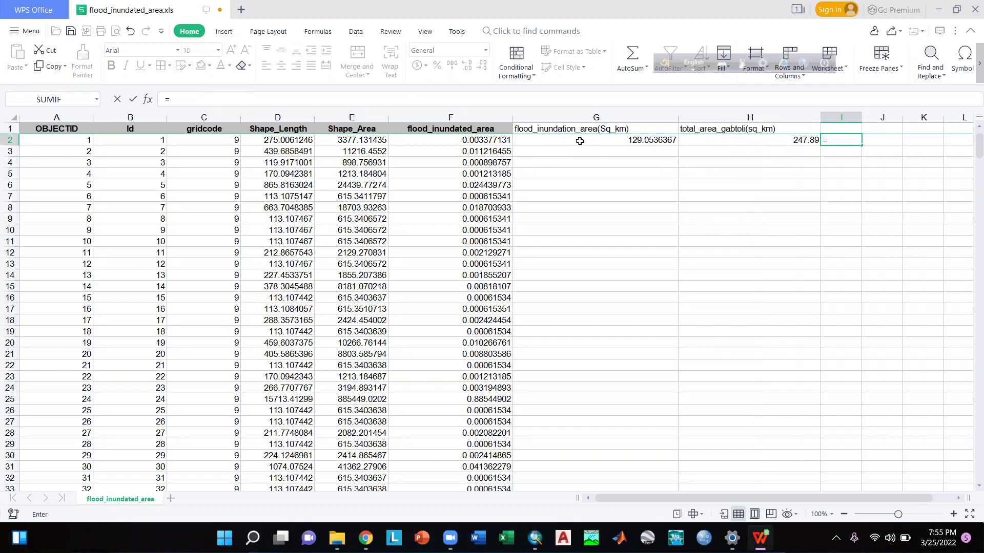
{"action": "left_click", "coordinate": [580, 140]}
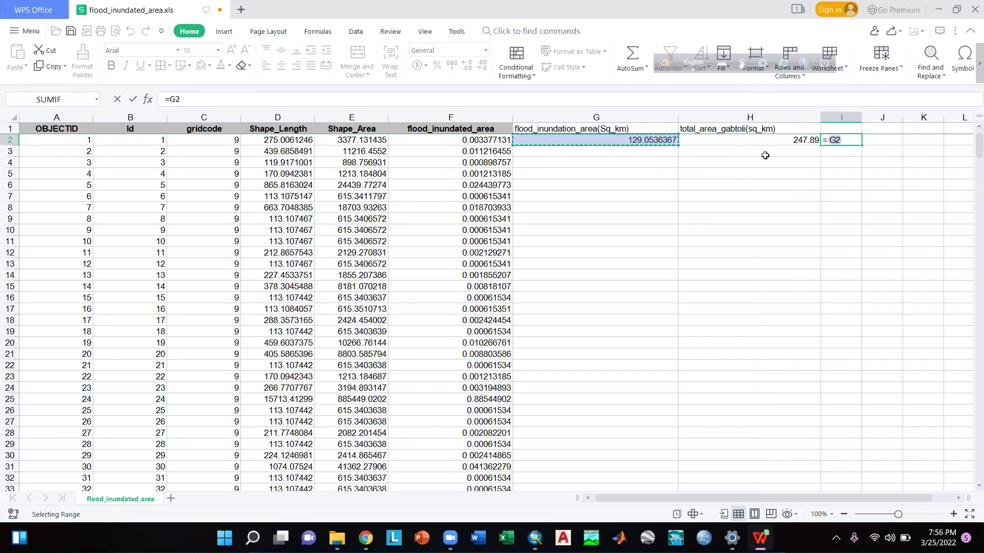
{"action": "type", "text": "/"}
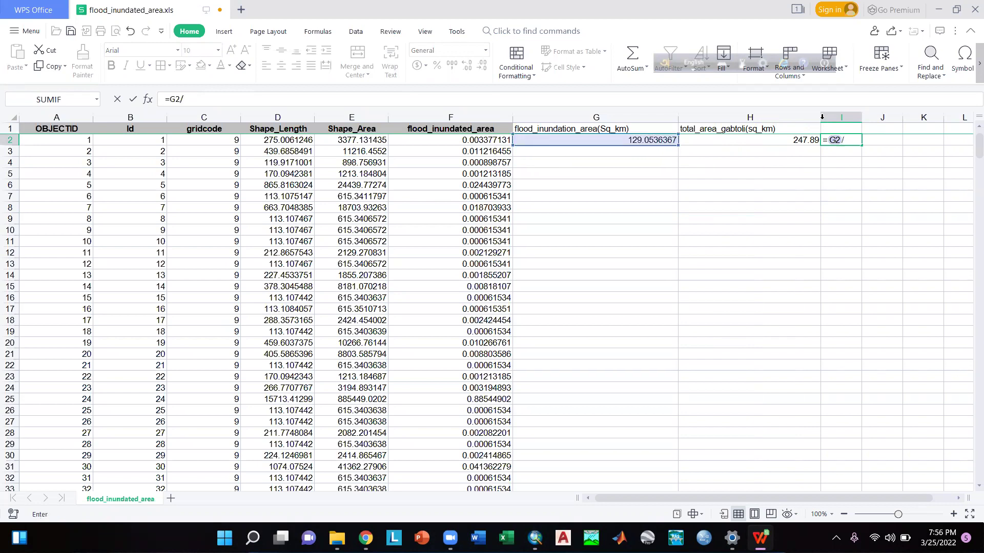
{"action": "left_click", "coordinate": [757, 143]}
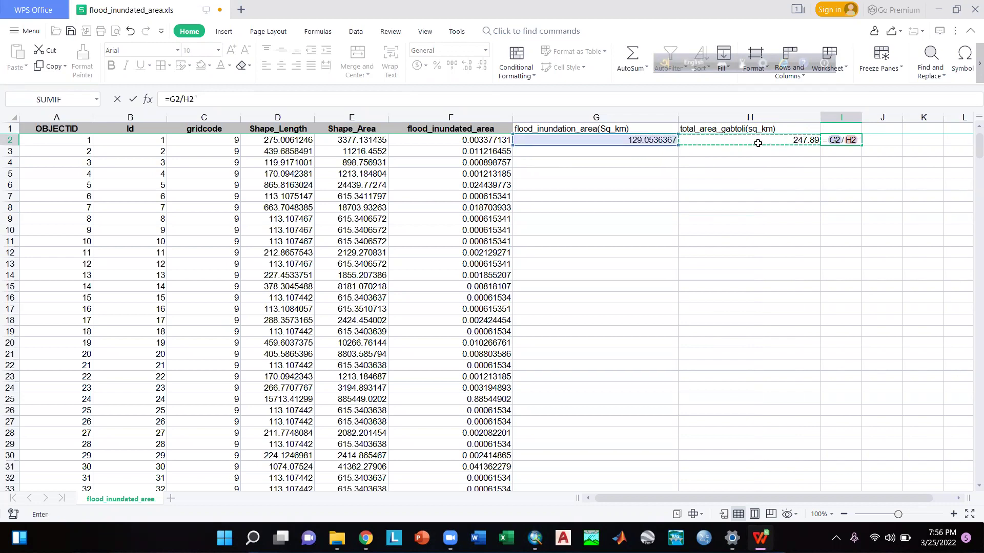
{"action": "key", "text": "Return"}
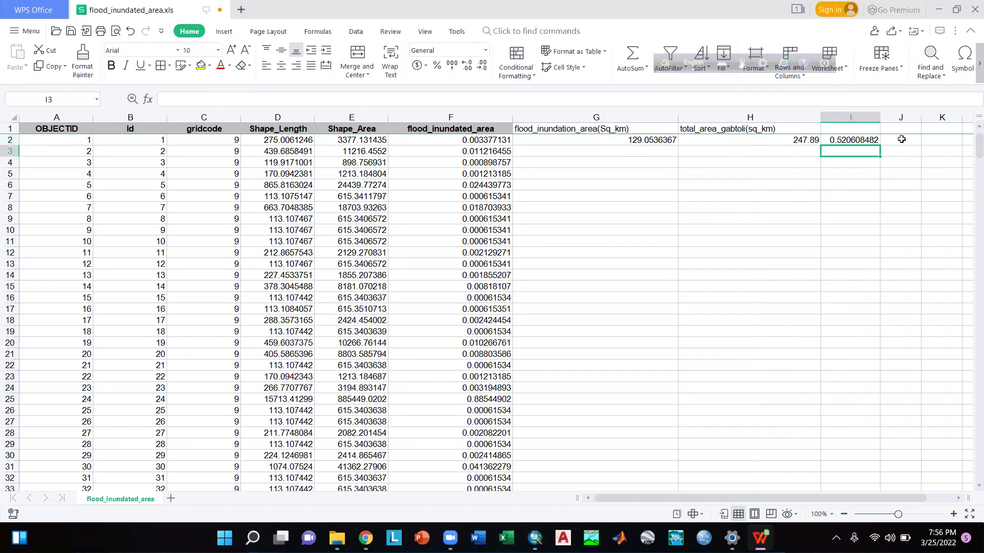
{"action": "left_click", "coordinate": [844, 141]}
{"action": "left_click_drag", "start_coordinate": [881, 117], "coordinate": [898, 117]}
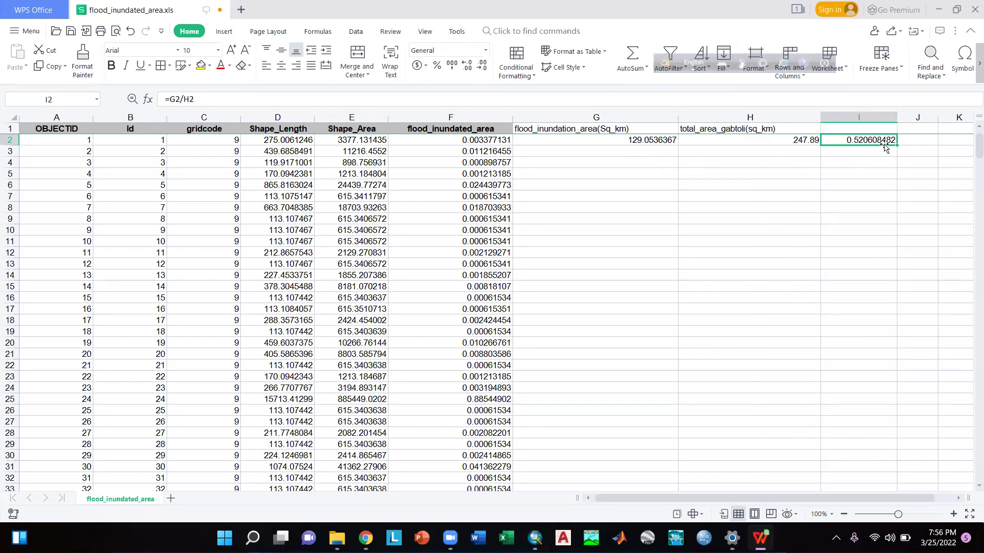